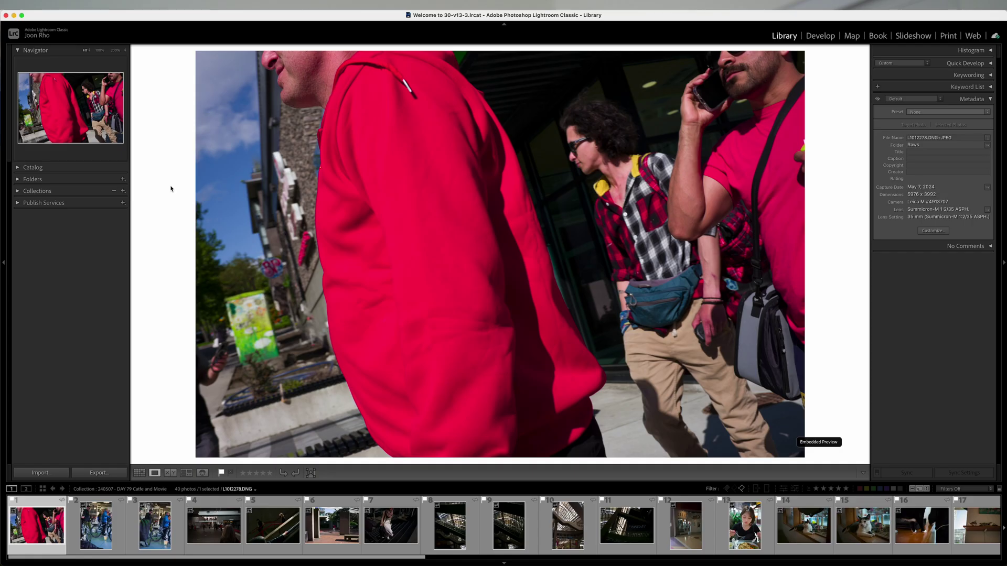
- Add the 240519 - DAY 87 folder to the catalog and import all 183 photos
click(23, 180)
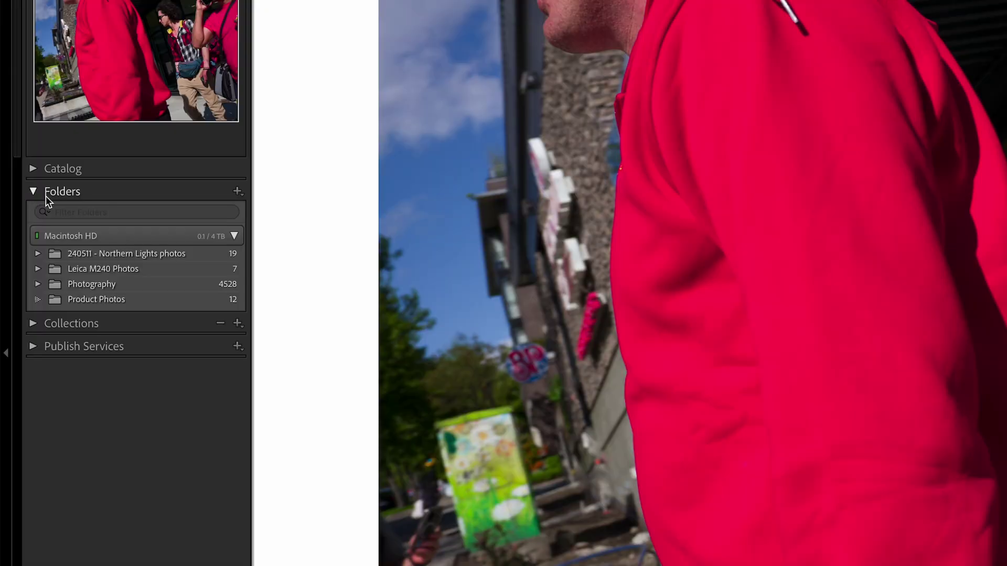
click(16, 247)
click(256, 290)
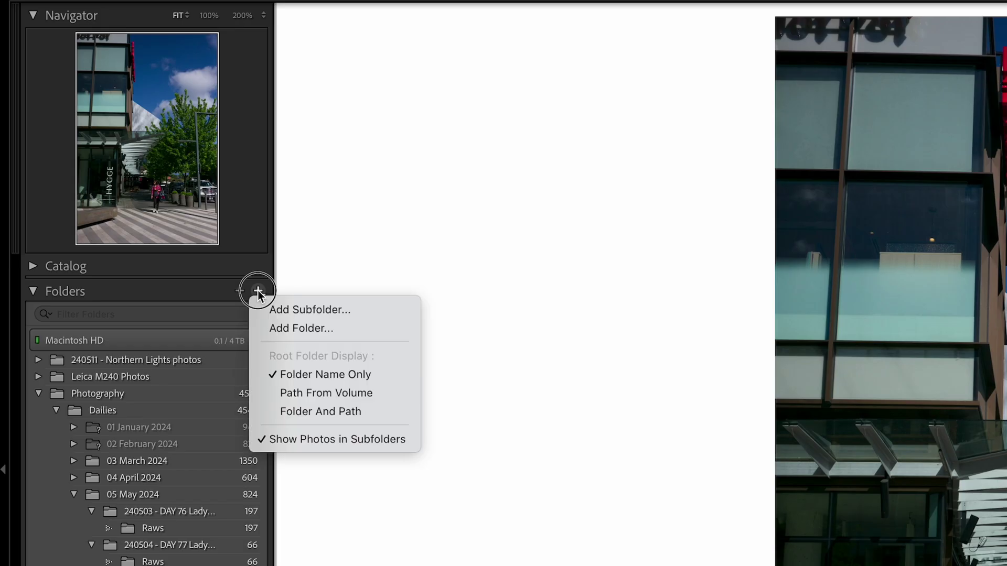
click(291, 328)
click(478, 241)
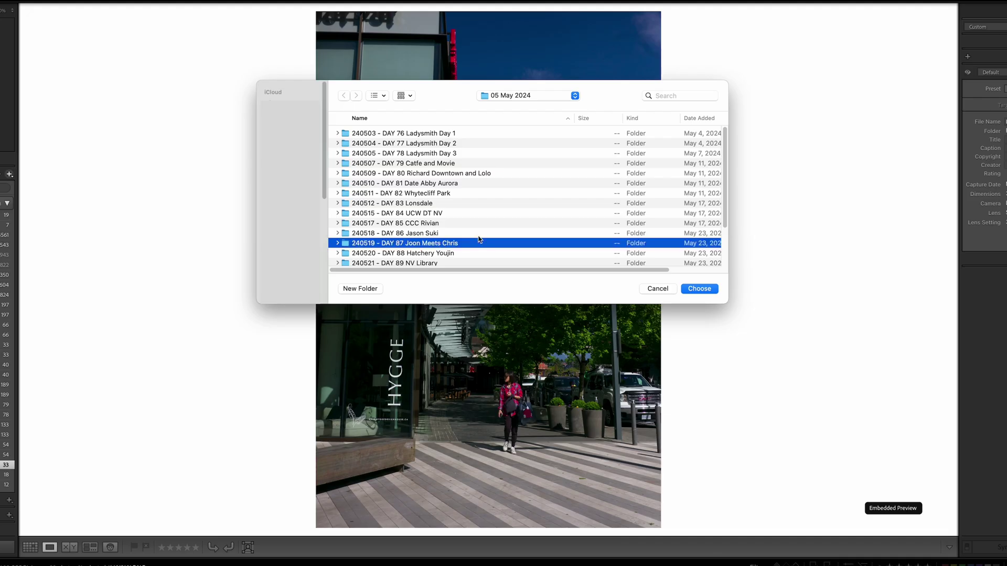
click(686, 289)
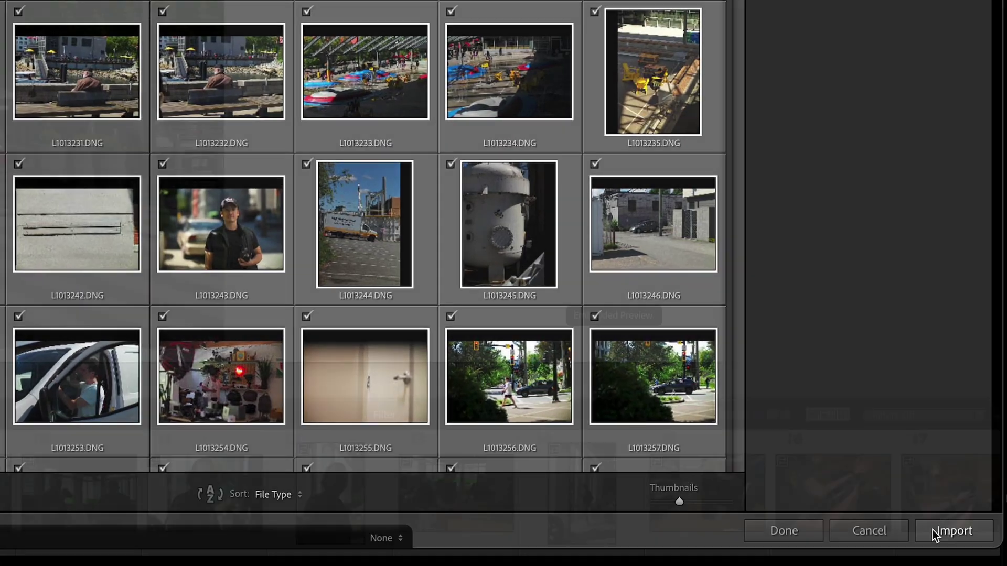
click(932, 529)
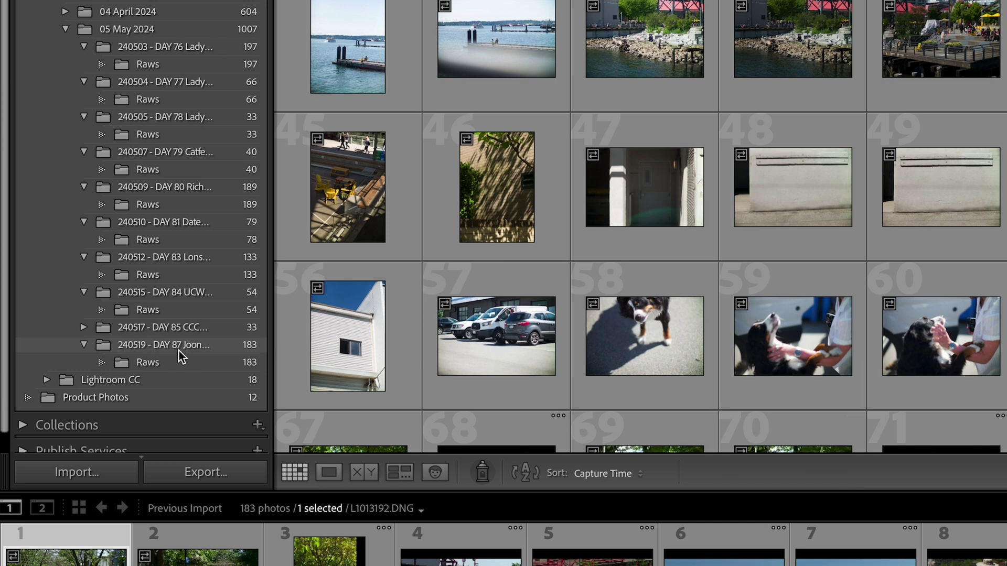
- Show the 240519 folder's Raws subfolder photos and reveal a photo's file in Finder
click(99, 366)
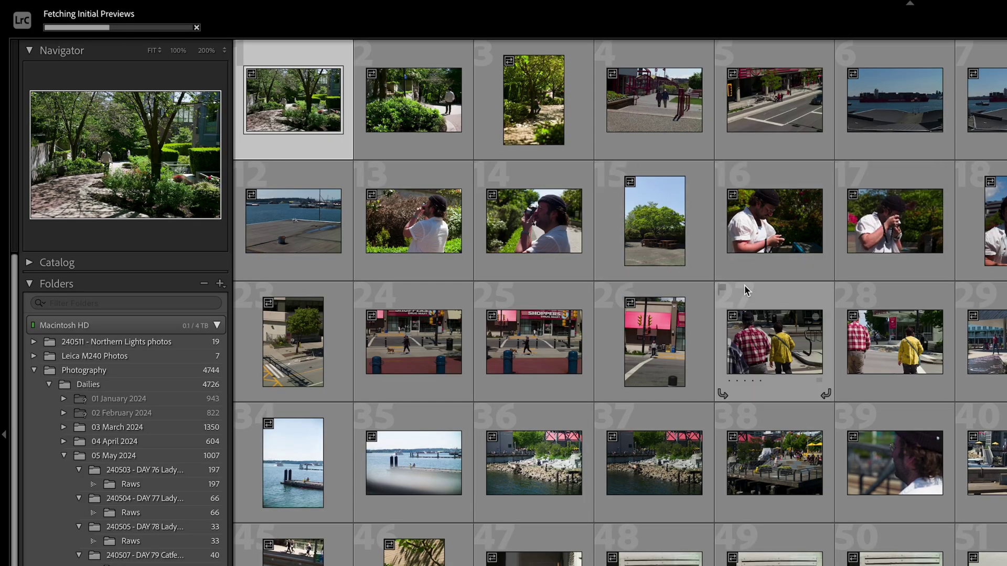
scroll(745, 290, down, 10)
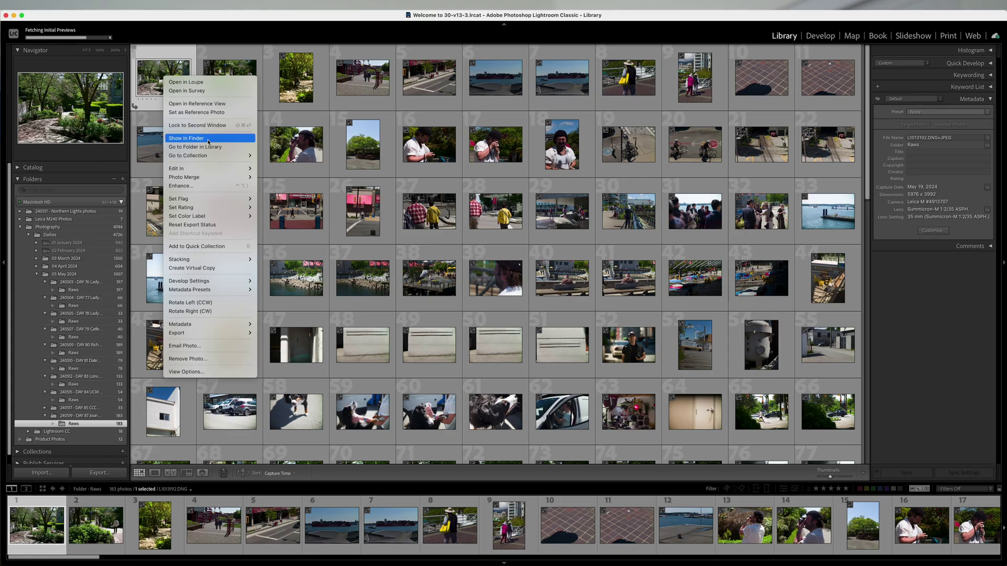
click(214, 137)
click(218, 139)
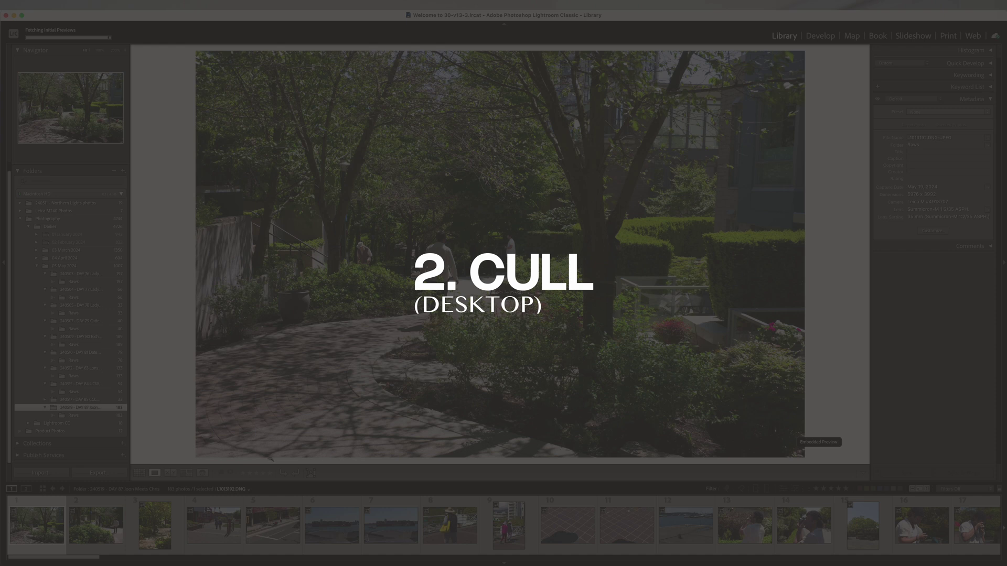
- Reject photos 3 and 2 with X, then step onward through the filmstrip
key(Right)
key(Right)
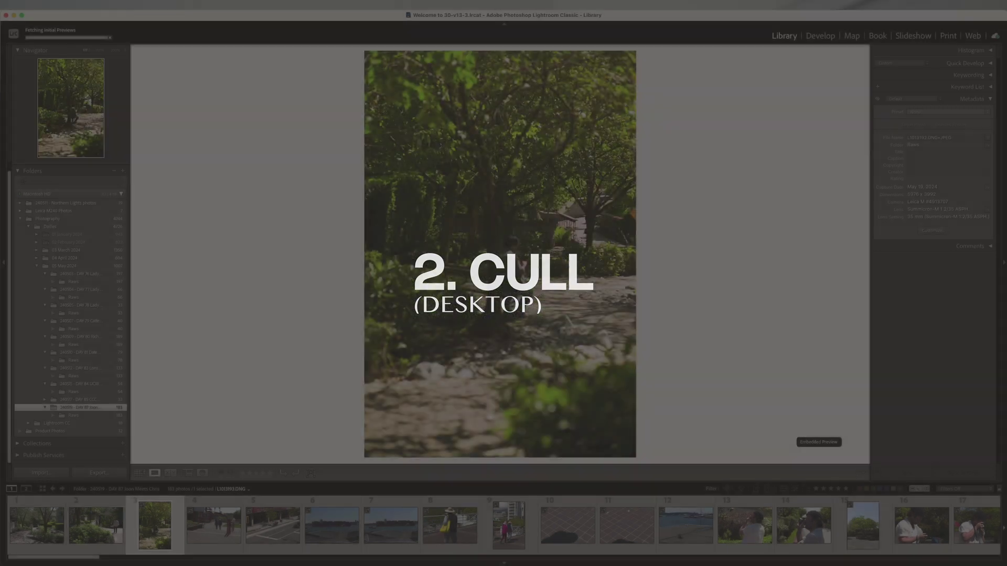
key(x)
key(Left)
key(x)
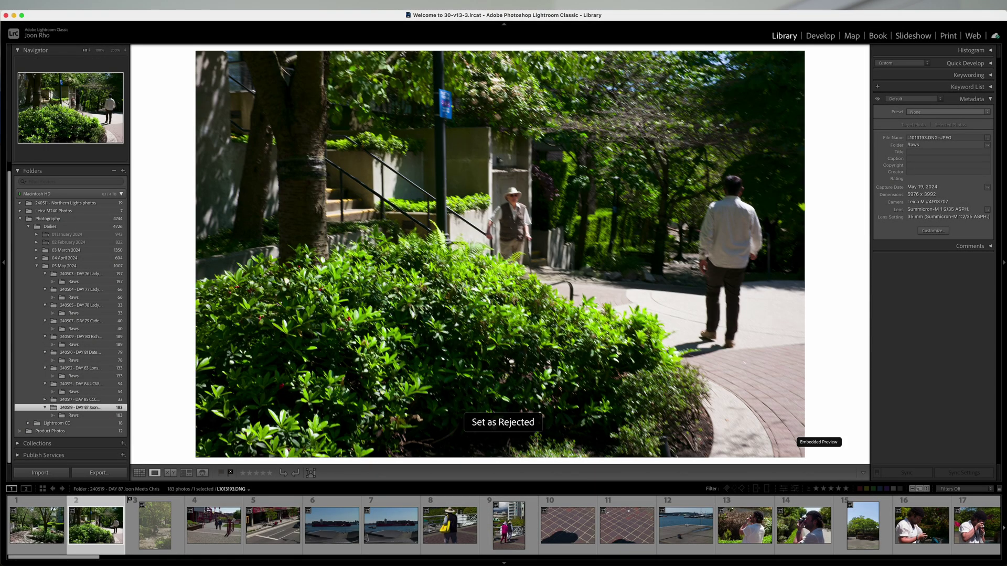
key(Left)
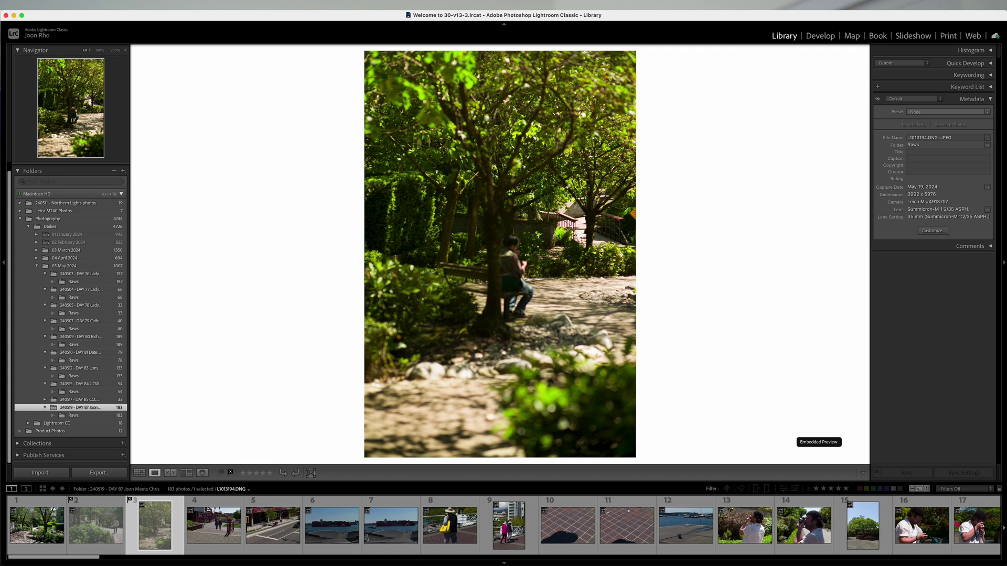
key(Right)
key(Right)
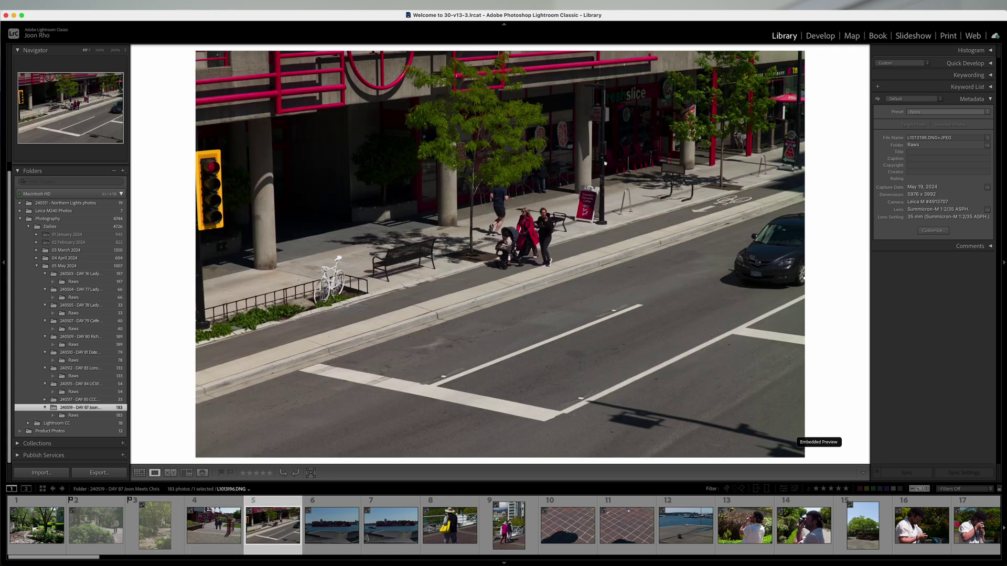
key(Right)
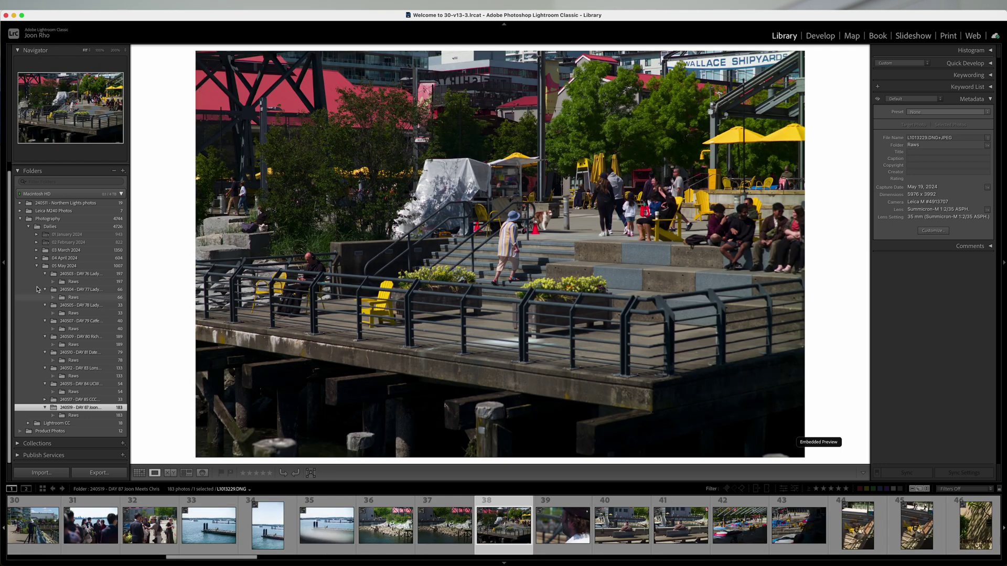
scroll(104, 405, down, 1)
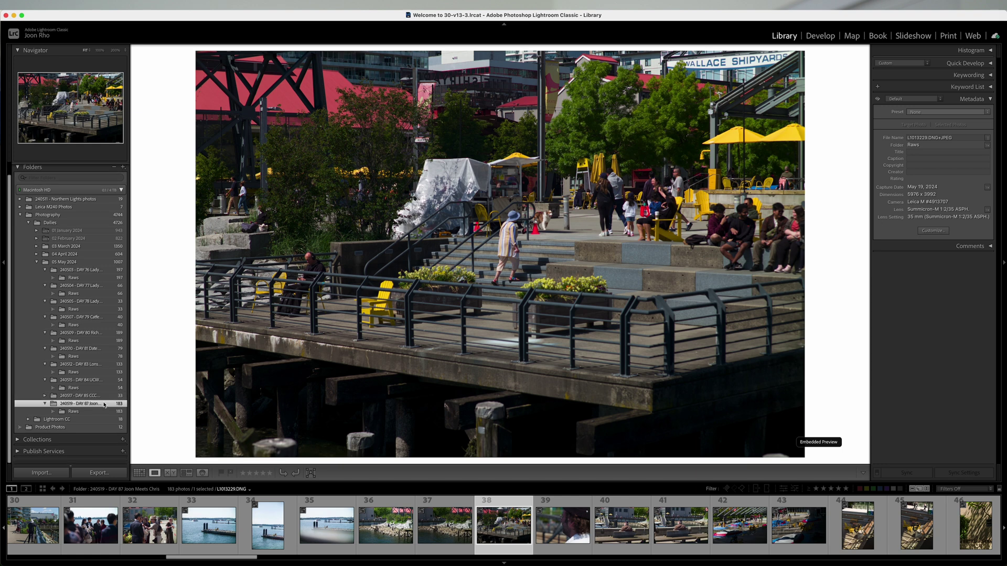
scroll(105, 405, down, 1)
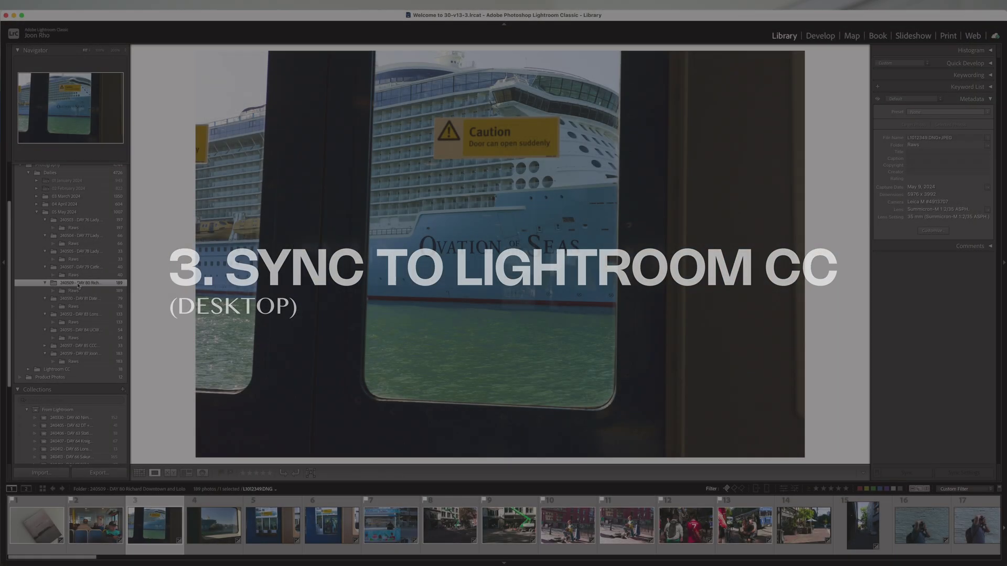
- Copy the 240509 DAY 80 folder's name from its Rename box, leaving the name unchanged
right_click(106, 261)
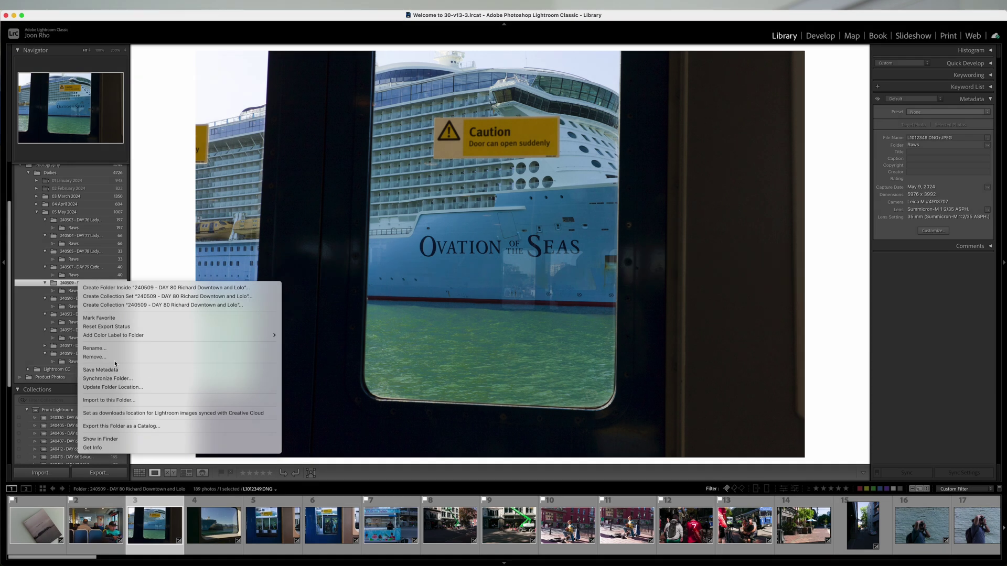
click(110, 349)
key(super+c)
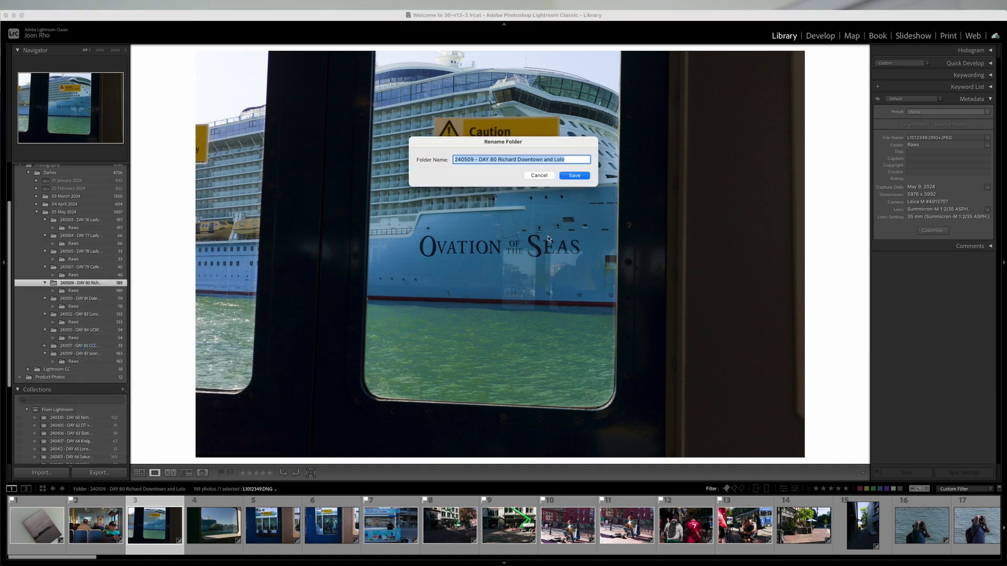
click(574, 175)
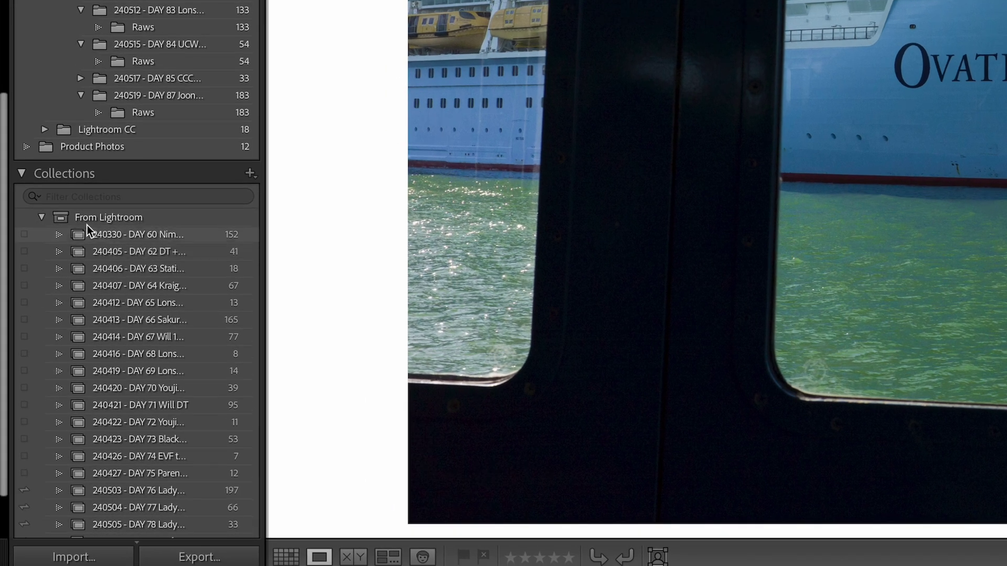
- Create a collection with the pasted 240509 - DAY 80 name in From Lightroom, synced with Lightroom
click(119, 216)
click(251, 172)
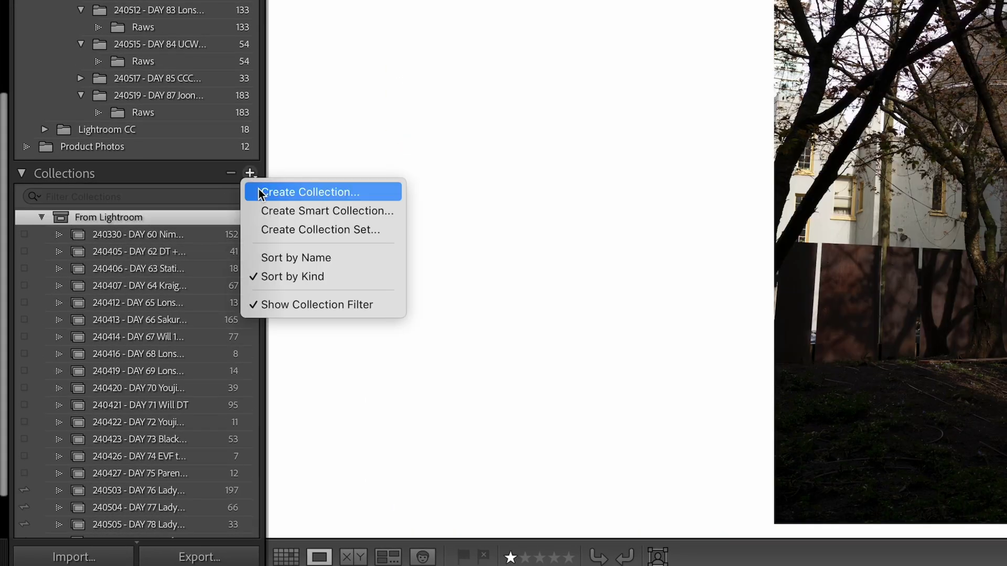
click(288, 192)
key(super+v)
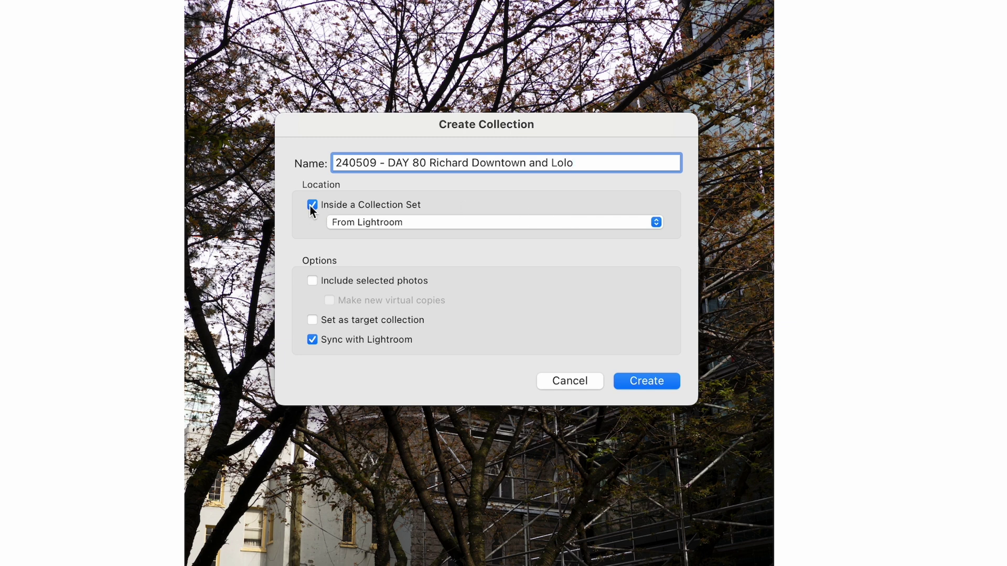
click(354, 224)
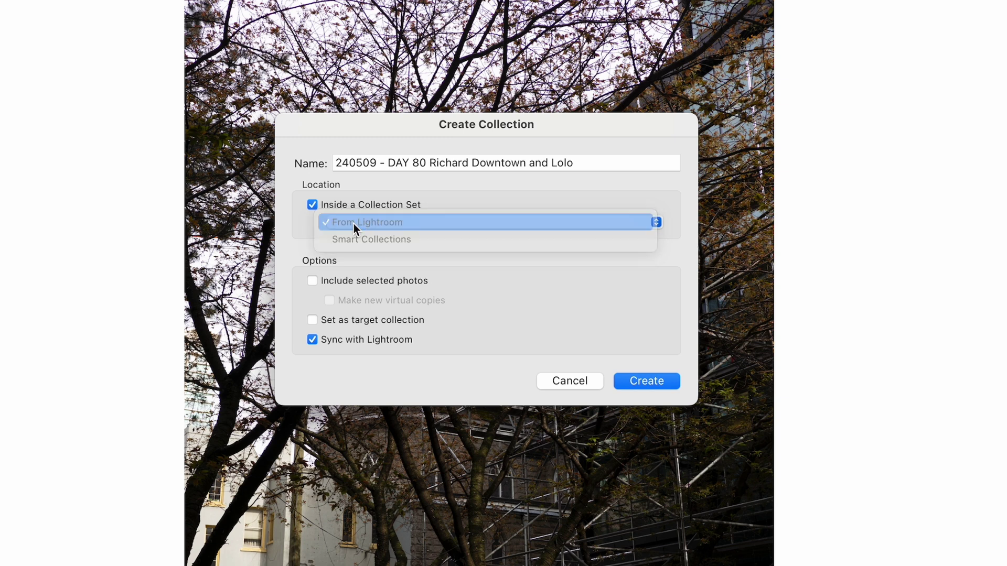
click(354, 223)
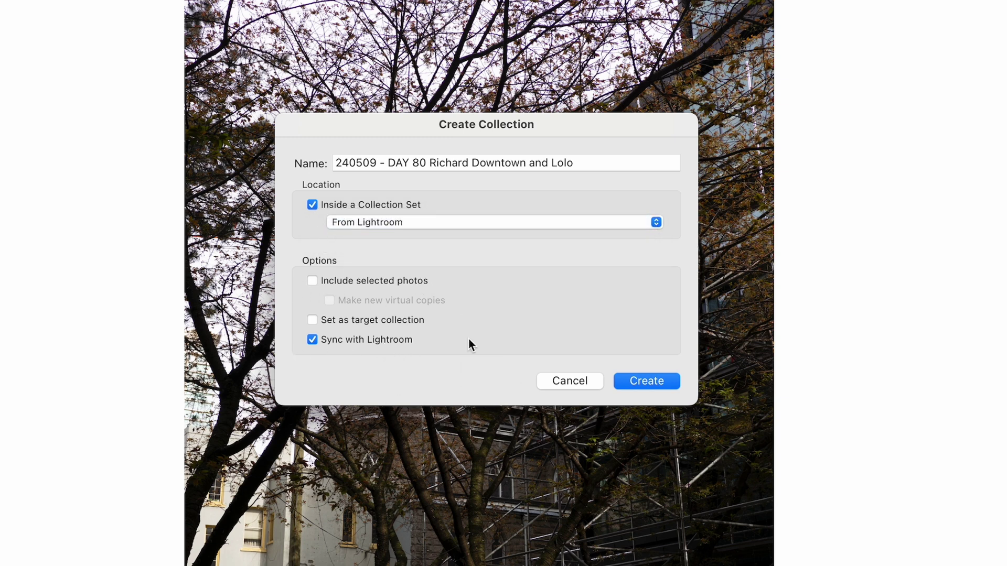
click(647, 379)
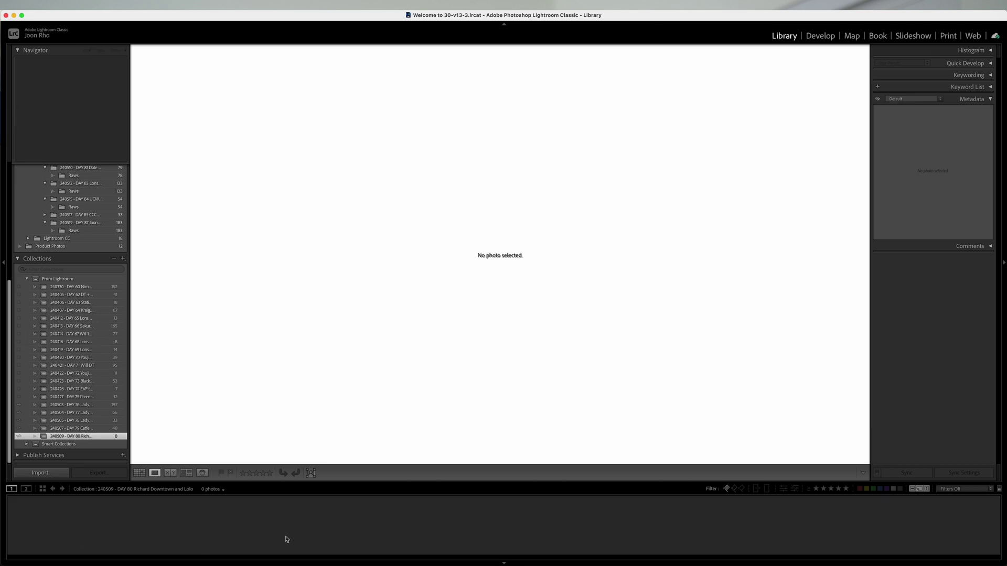
- Select all 189 DAY 80 photos, drag them into the 240509 collection, and check cloud sync
click(148, 497)
click(93, 380)
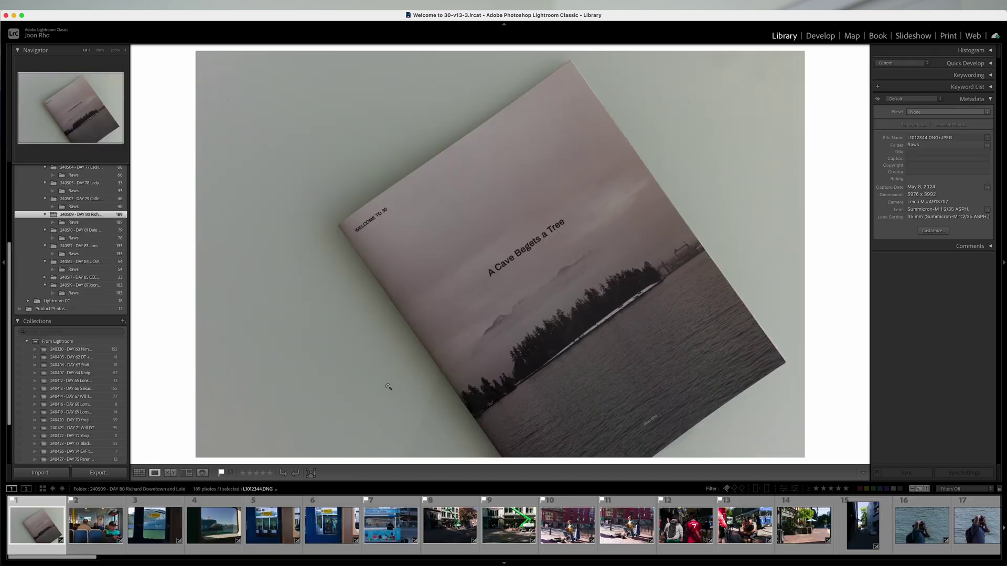
click(266, 521)
key(super+a)
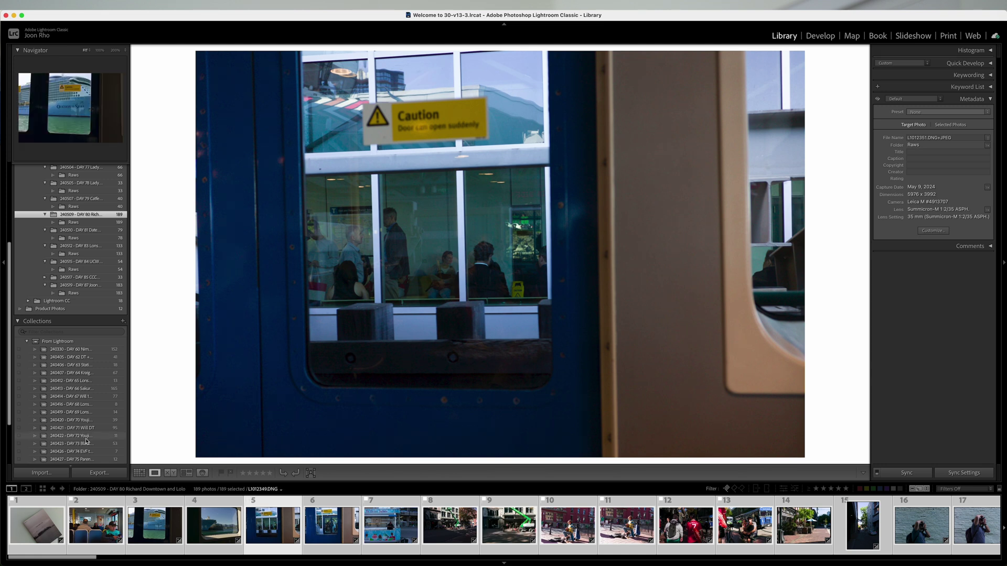
scroll(87, 441, down, 5)
drag(93, 516, 79, 439)
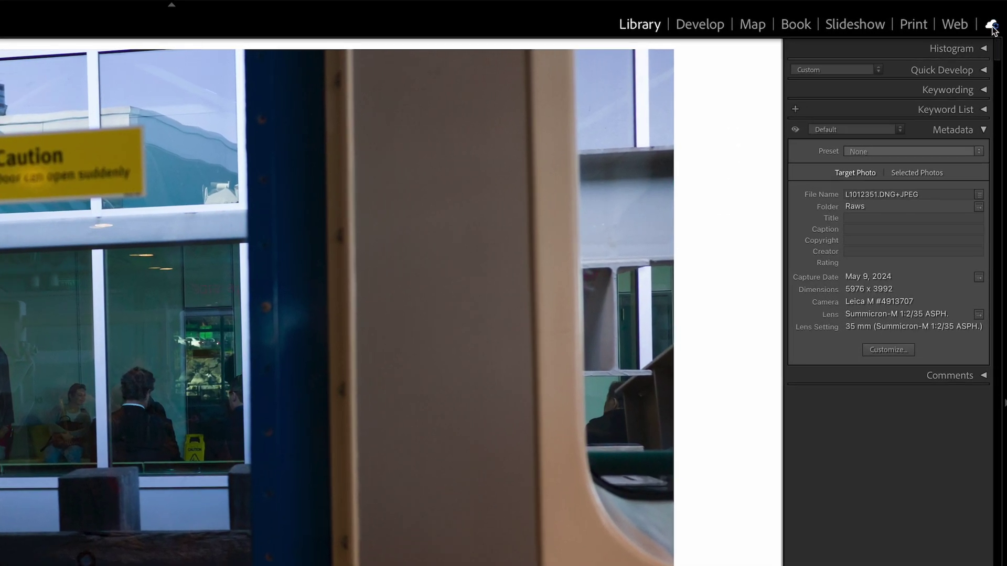
click(991, 26)
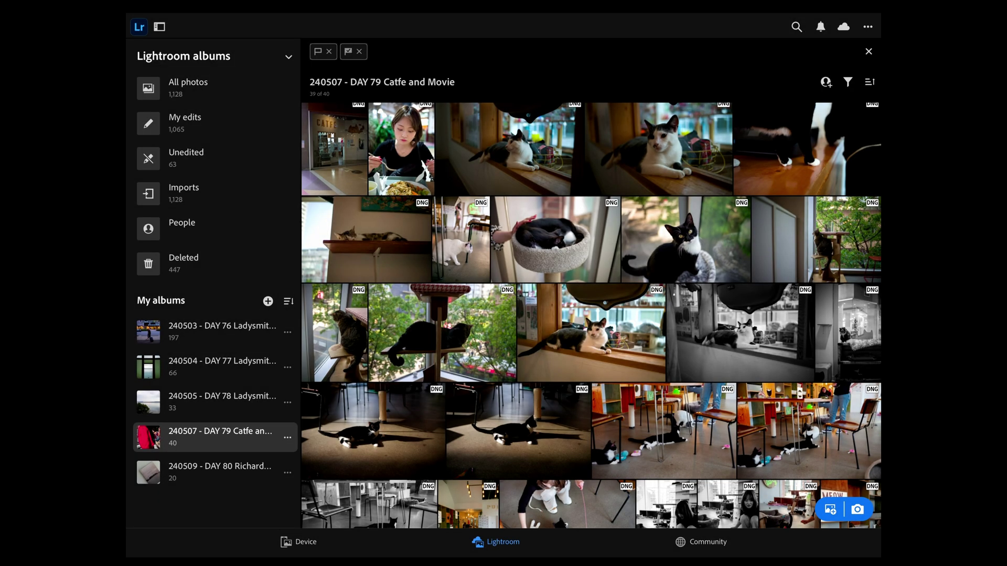
- Open Cloud storage & sync settings from the app's options menu
click(868, 26)
click(735, 316)
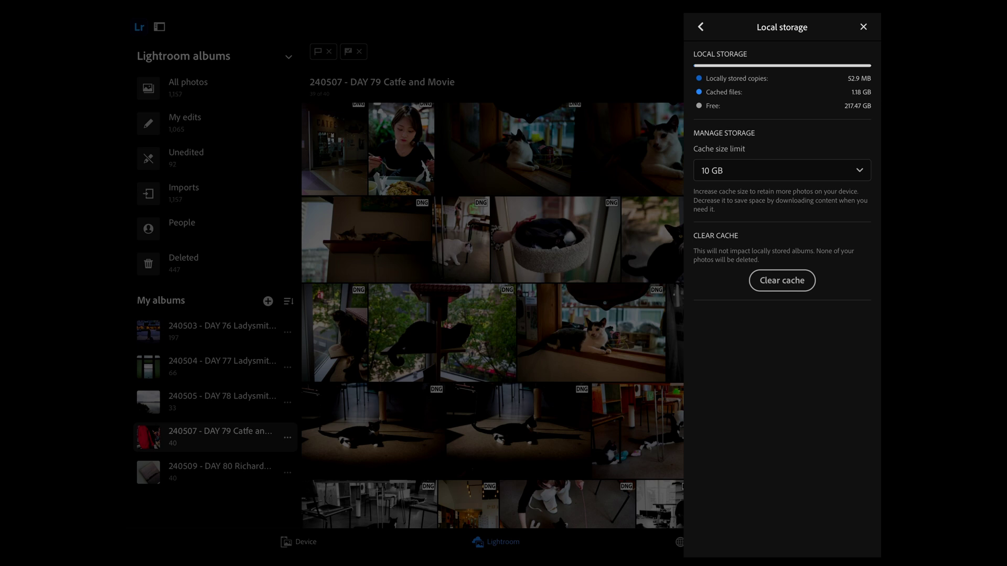
- Close Local storage and browse the synced albums, ending on 240503 - DAY 76 Ladysmith Day 1
click(220, 331)
click(220, 367)
click(221, 402)
click(220, 437)
click(221, 471)
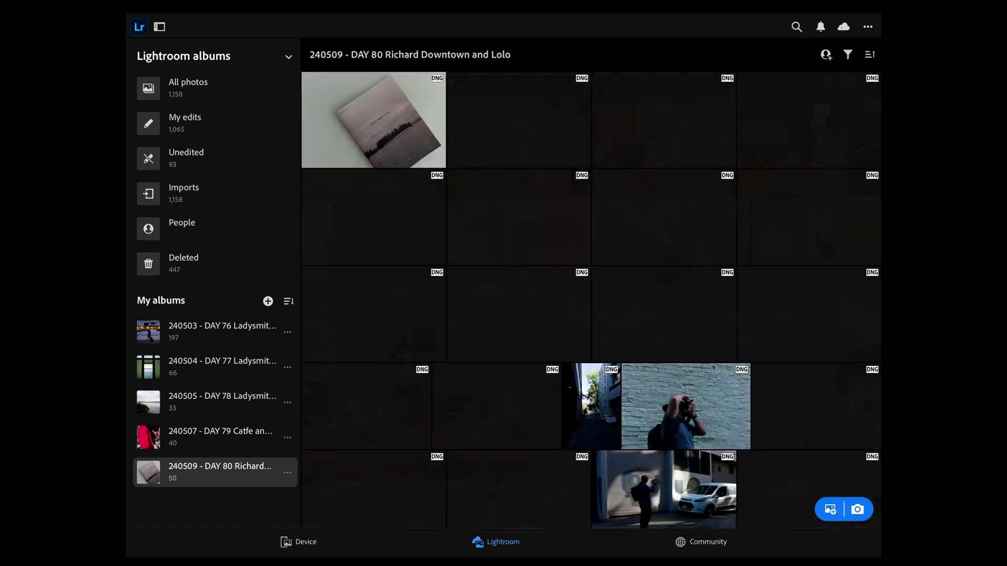
click(220, 332)
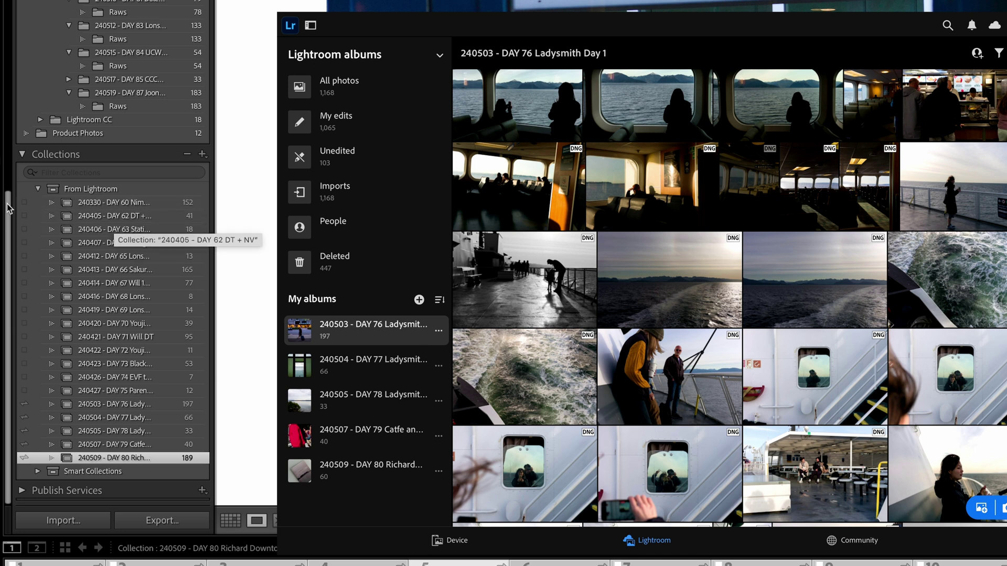
- Confirm Sync with Lightroom on the 240509 collection, then view the DAY 80 album's 60 photos
right_click(135, 204)
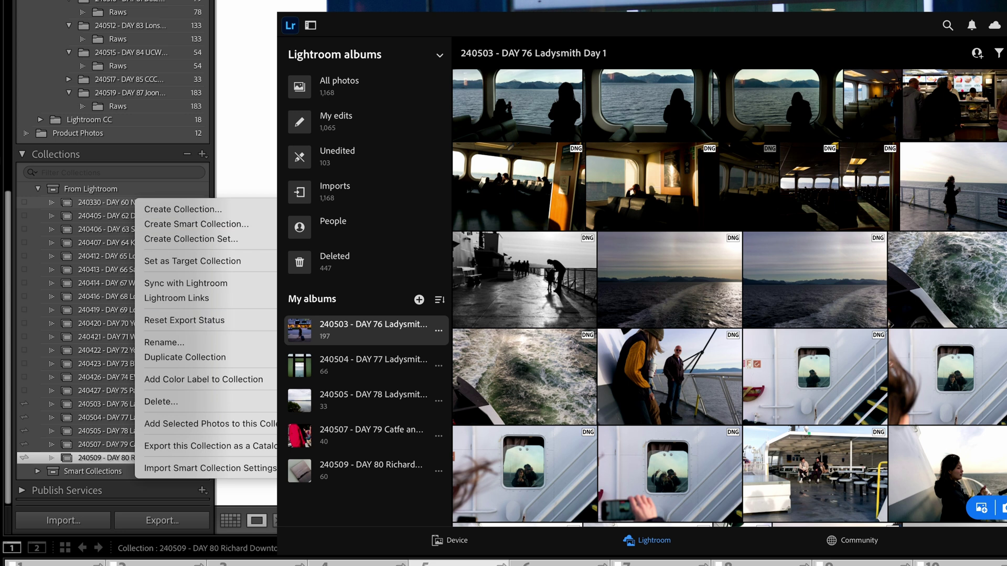
key(Escape)
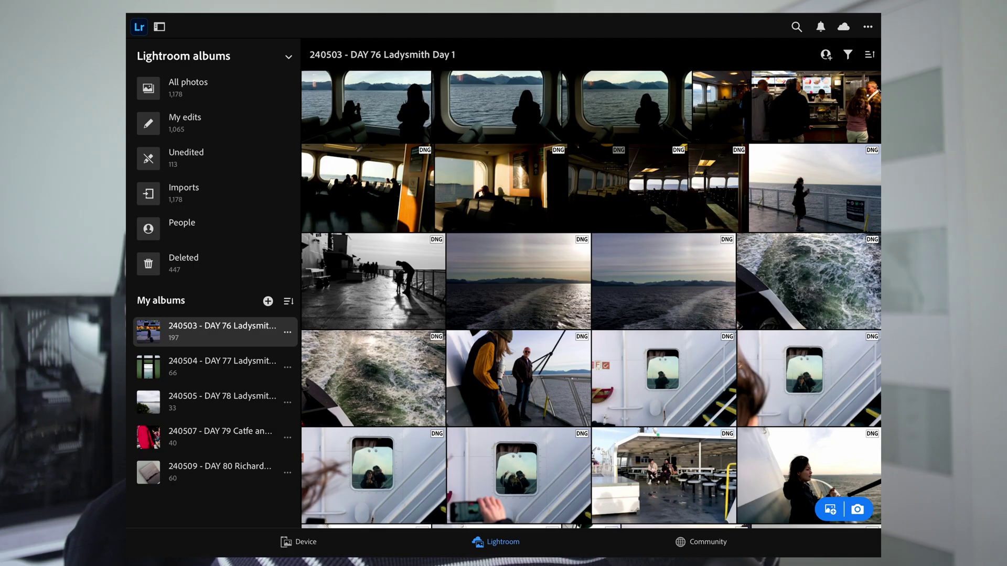
click(215, 472)
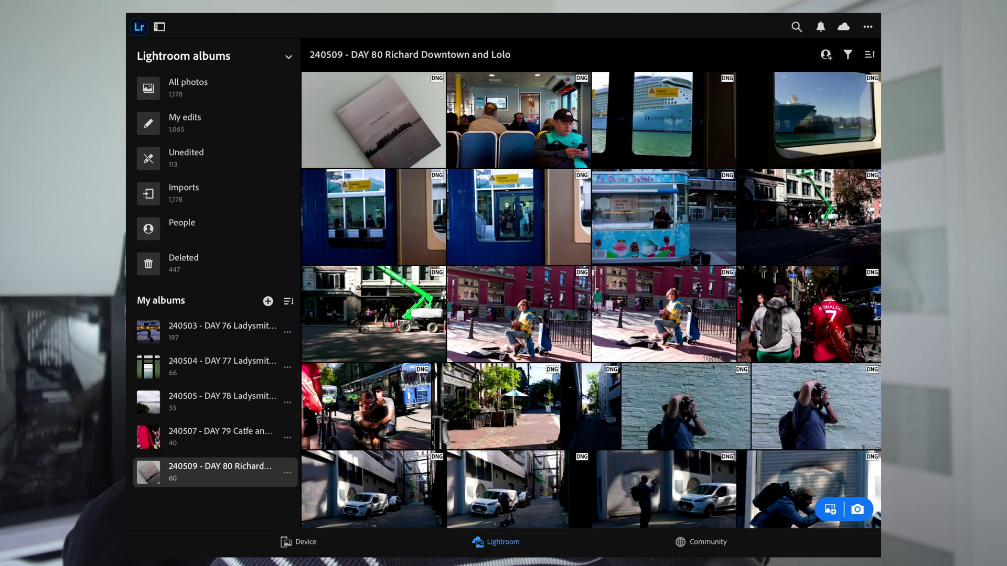
scroll(590, 299, down, 15)
scroll(590, 299, up, 15)
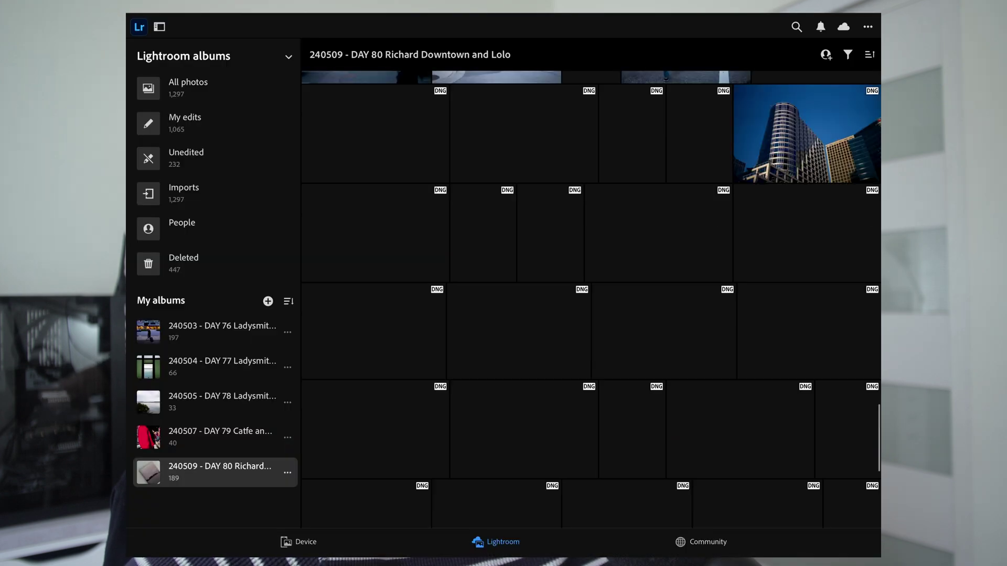
- Step through the filmstrip to the ship-seen-through-the-ferry-window photo
scroll(591, 299, down, 5)
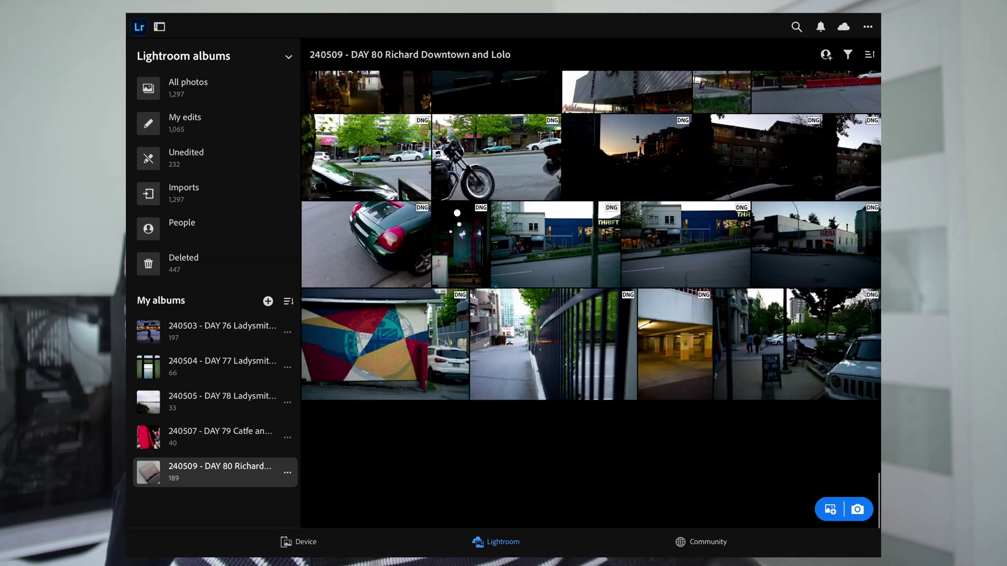
scroll(591, 299, up, 5)
scroll(591, 299, up, 10)
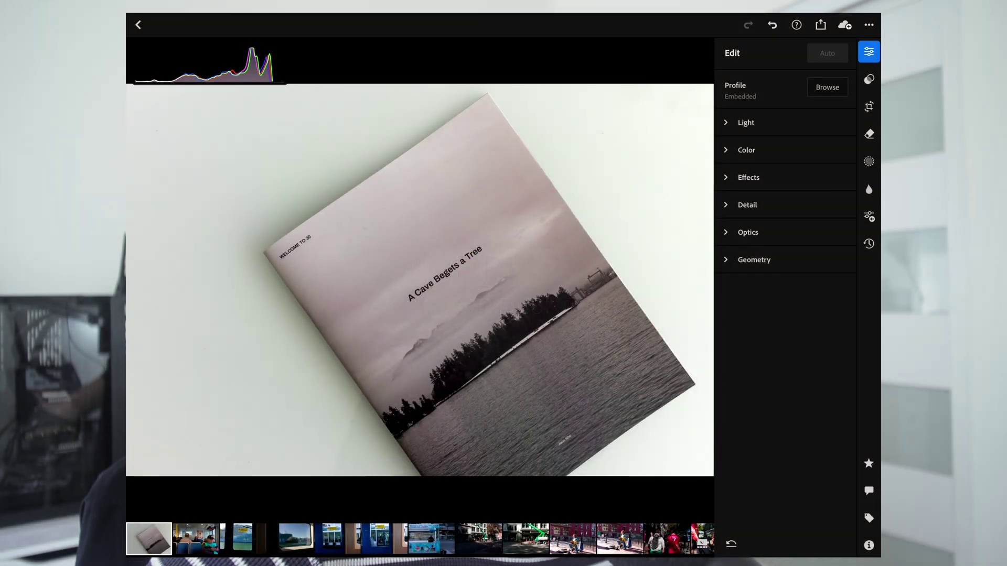
click(745, 122)
click(196, 538)
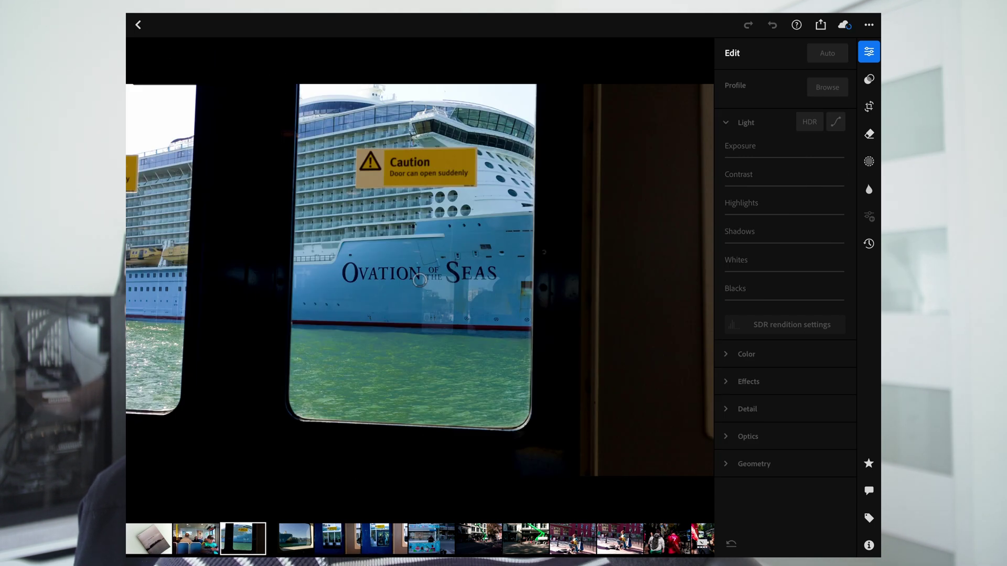
click(296, 539)
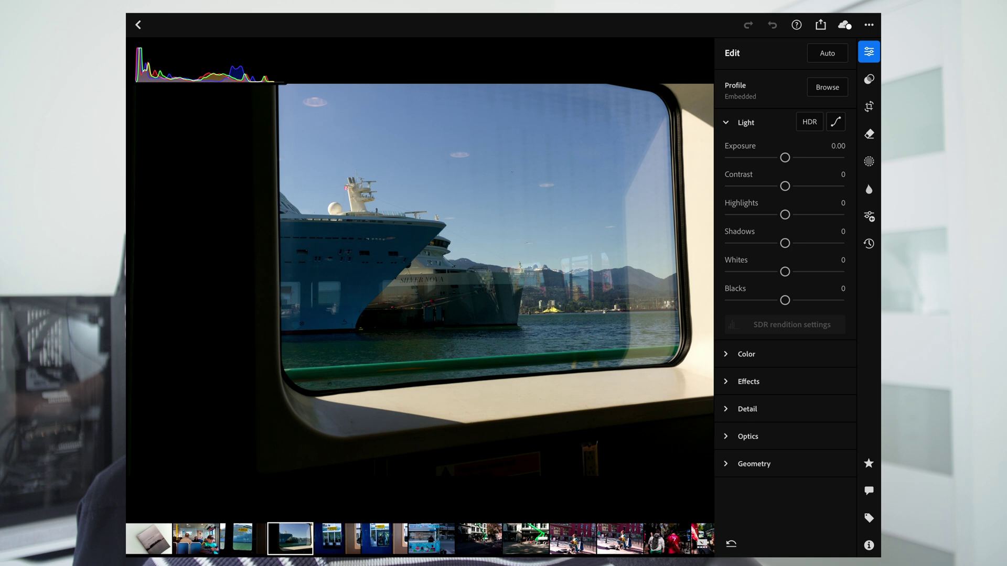
- Apply the Embedded B&W profile to the ship photo and check cloud sync progress
click(827, 87)
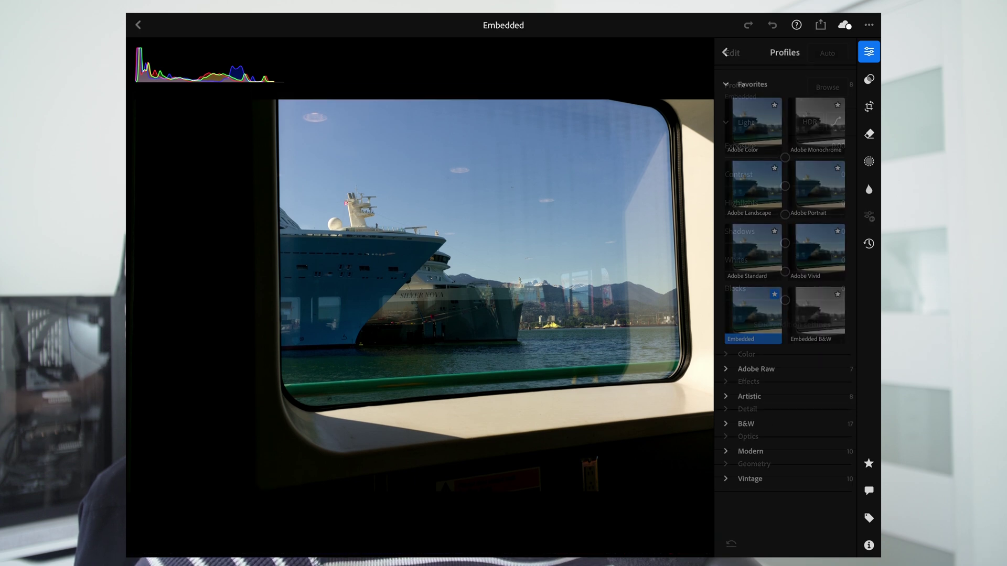
click(816, 312)
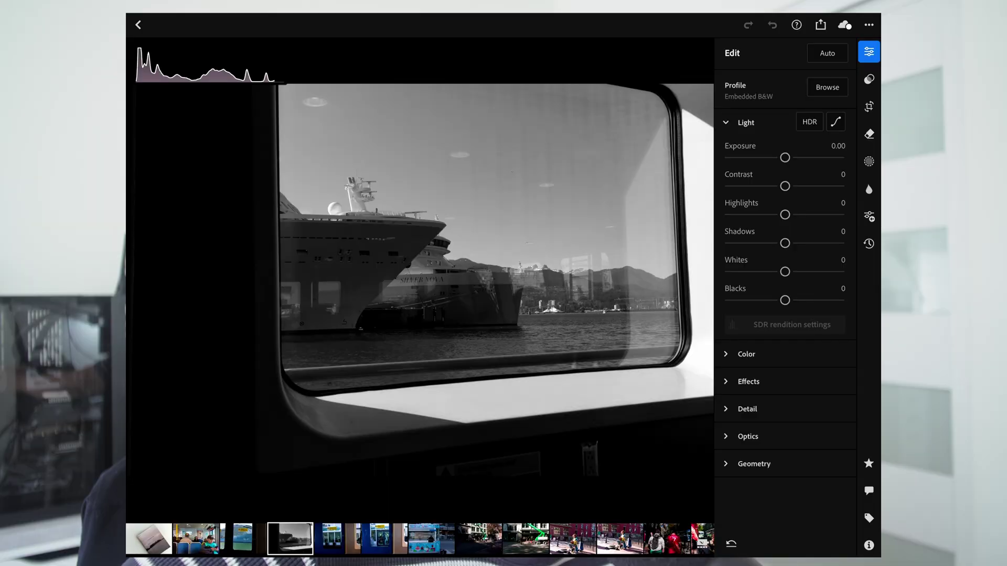
click(844, 25)
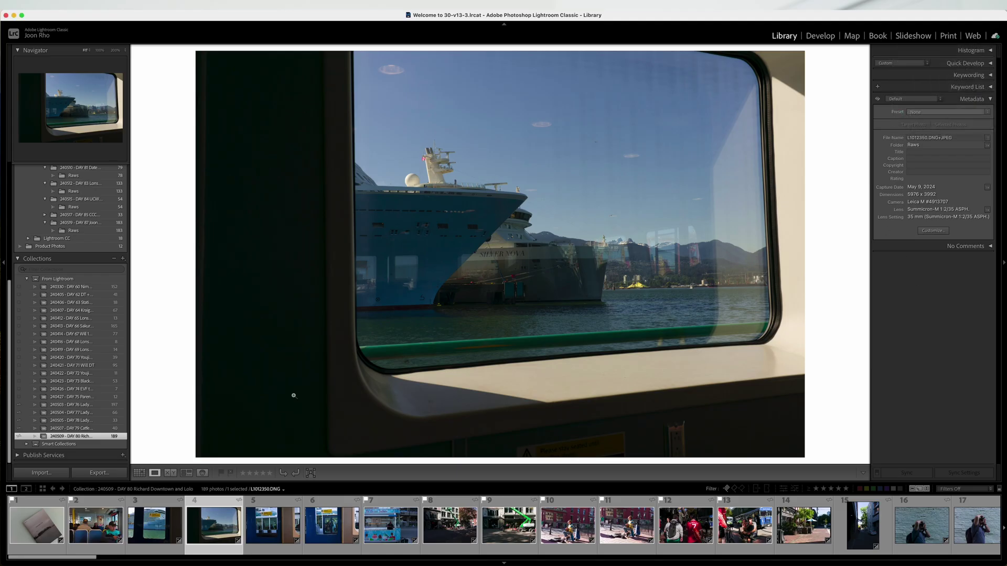
- In Develop, step to the ship-window photo and confirm its synced Embedded B&W edit
click(37, 524)
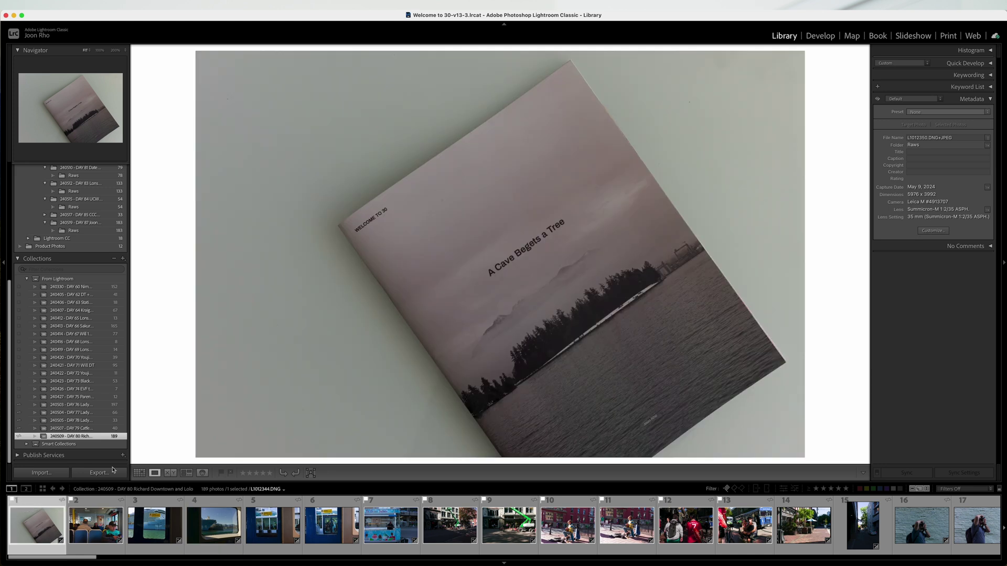
key(d)
key(Right)
key(Right)
key(Right)
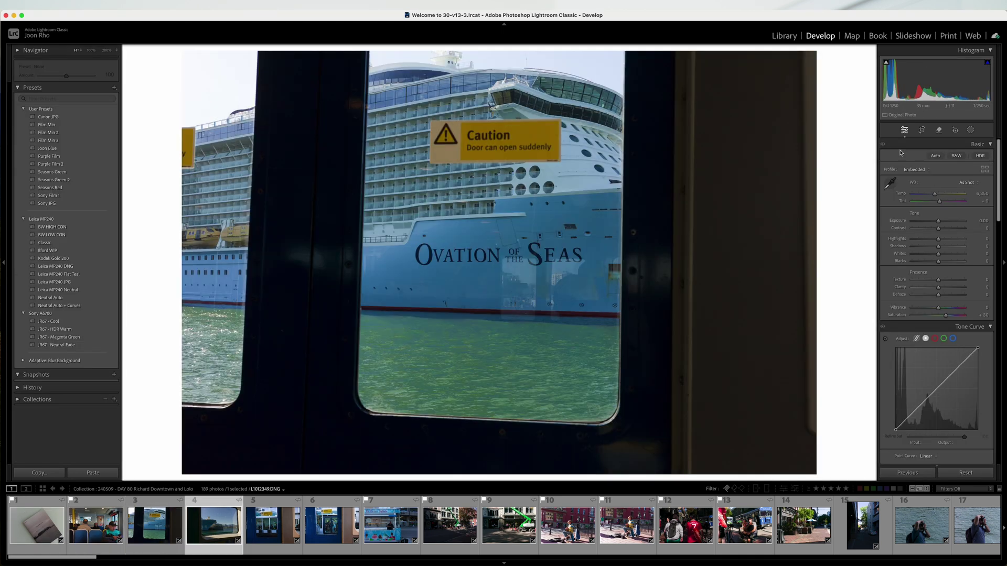
key(v)
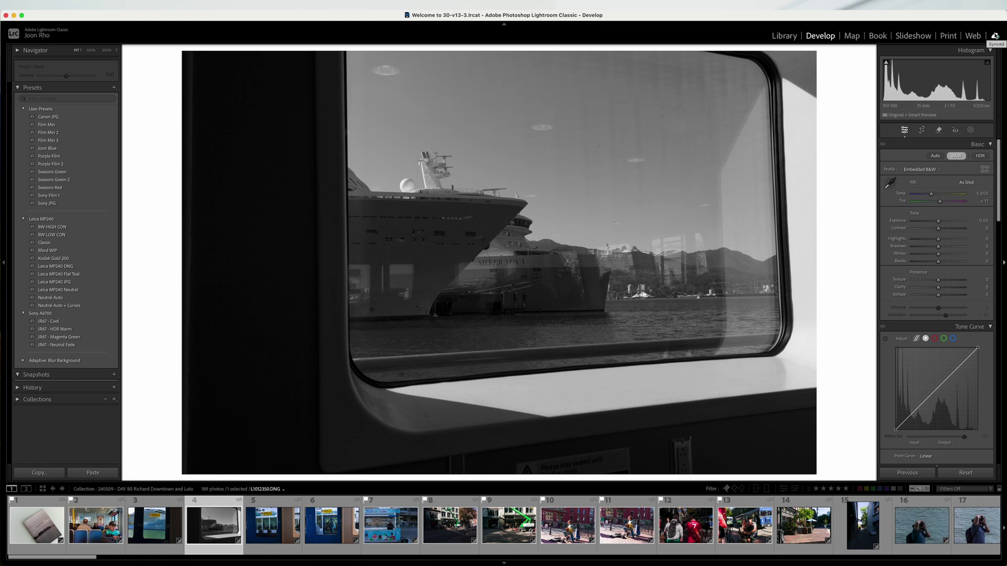
key(Left)
key(Left)
key(Left)
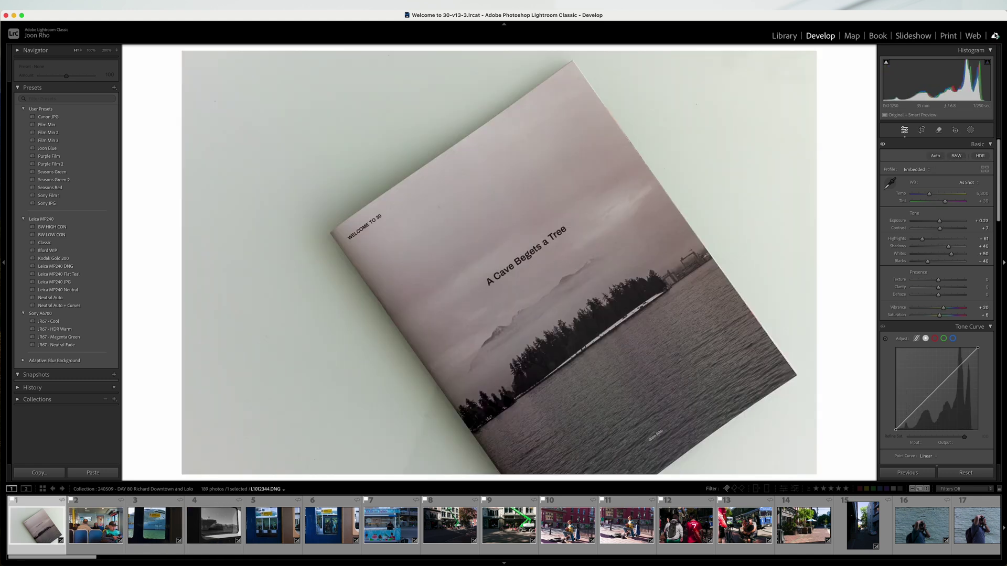
key(Right)
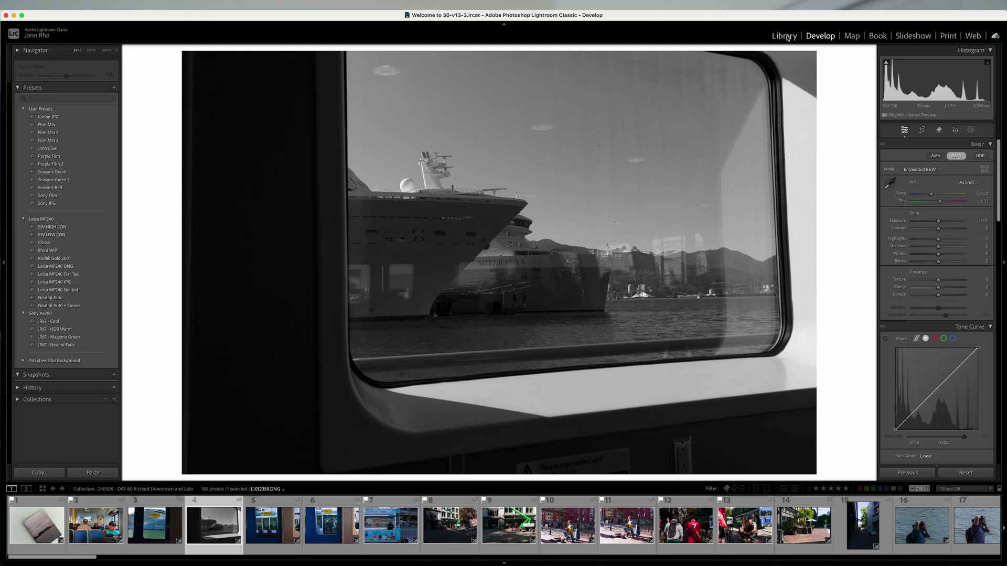
- Reveal the ship-window photo's original file in Finder from its filmstrip thumbnail
key(e)
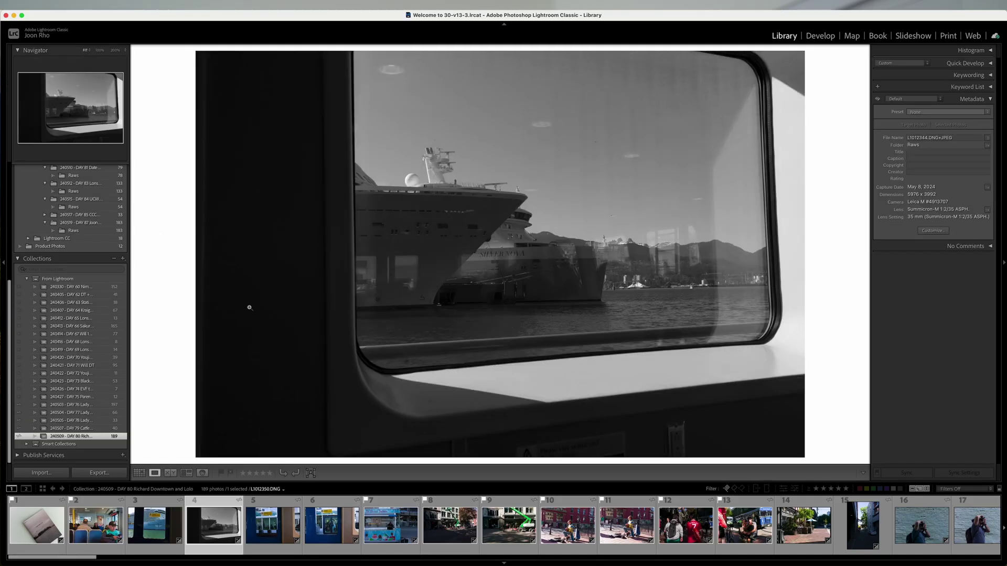
scroll(64, 271, up, 5)
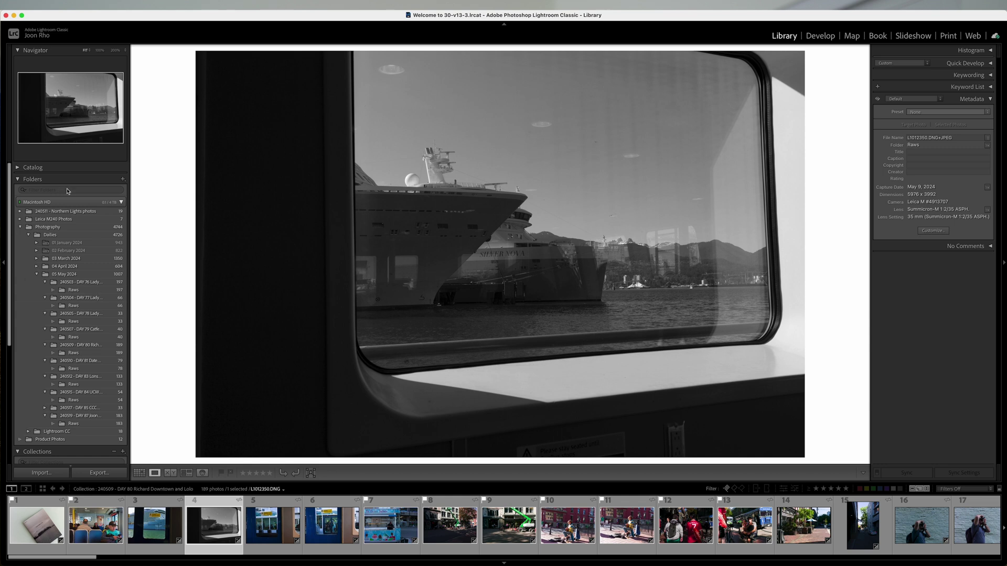
scroll(67, 191, down, 5)
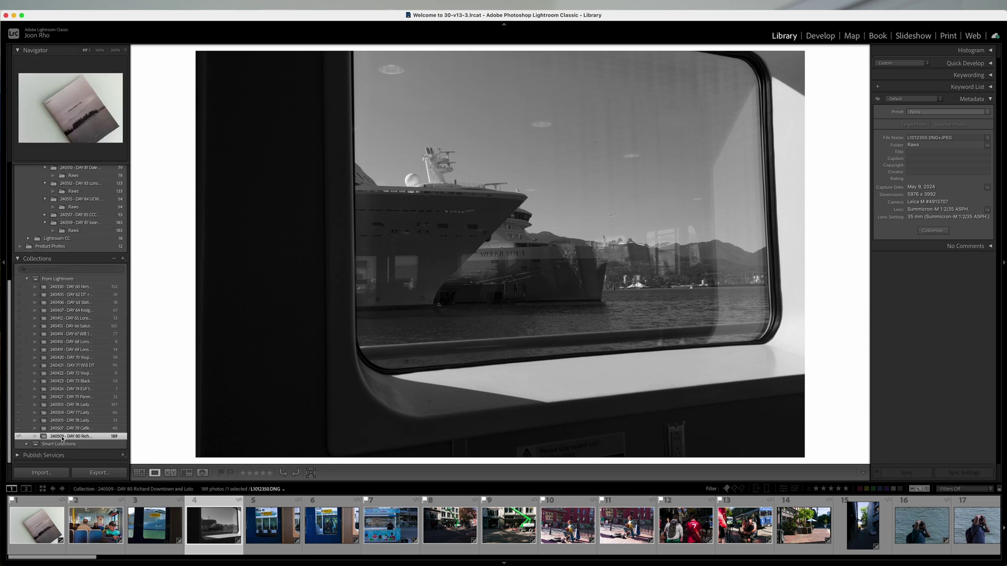
right_click(216, 526)
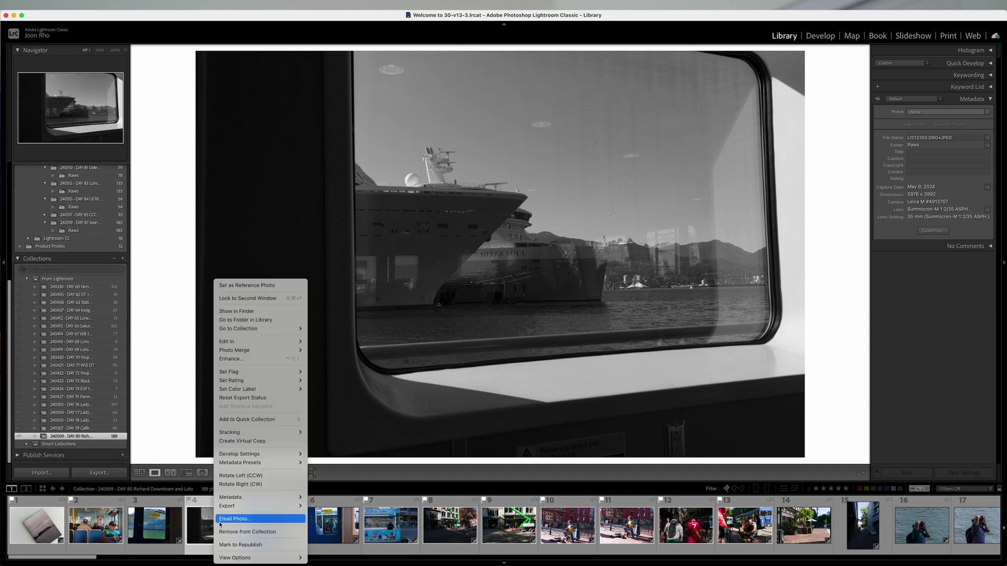
click(236, 311)
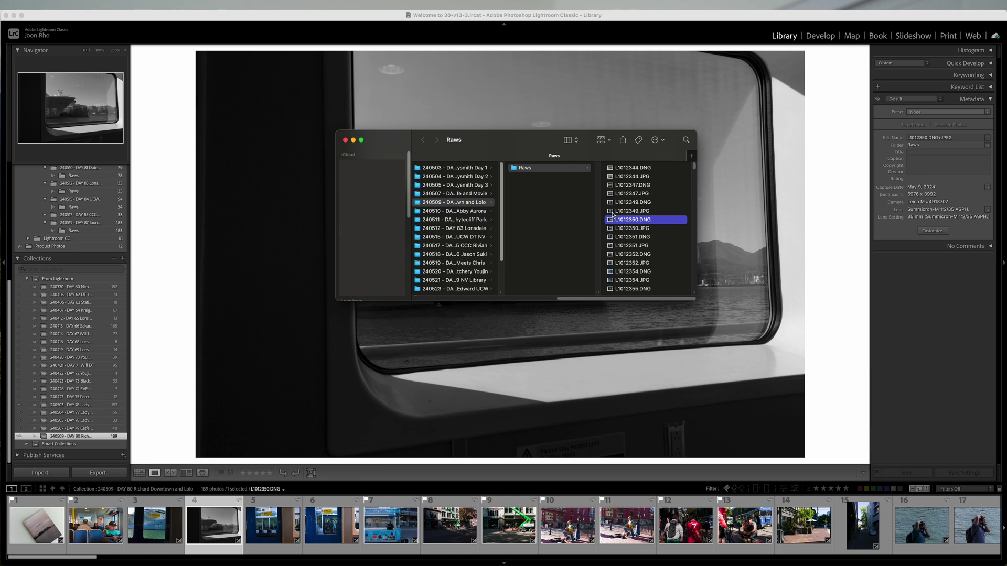
- Back in Lightroom, show the 240509 - DAY 80 Richard Downtown and Lolo folder
click(808, 168)
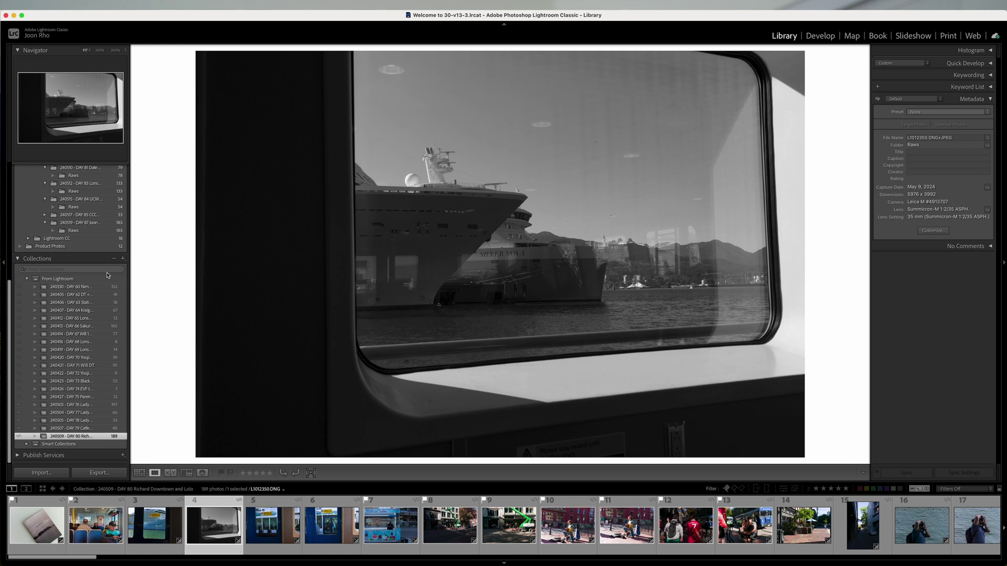
scroll(95, 252, up, 3)
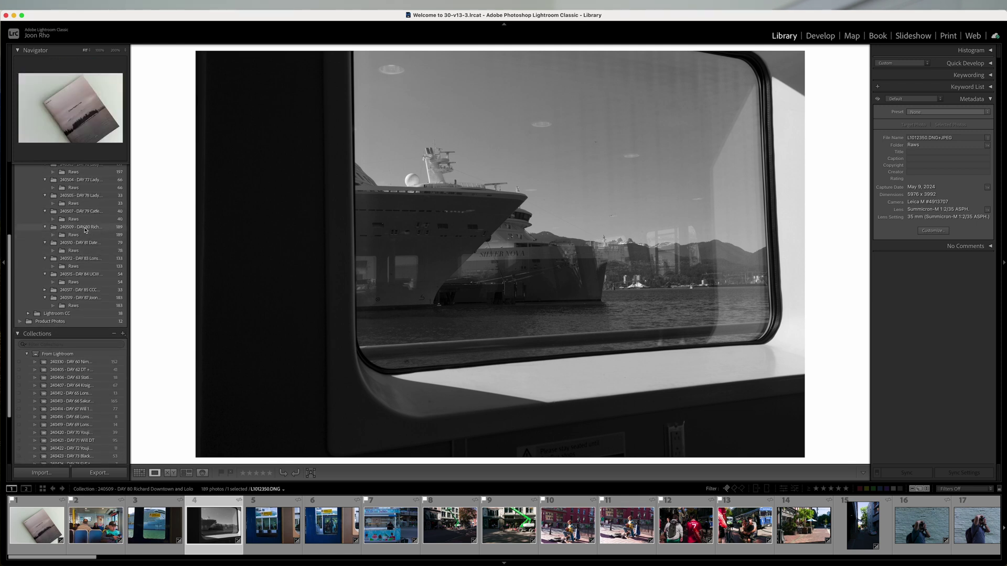
click(85, 229)
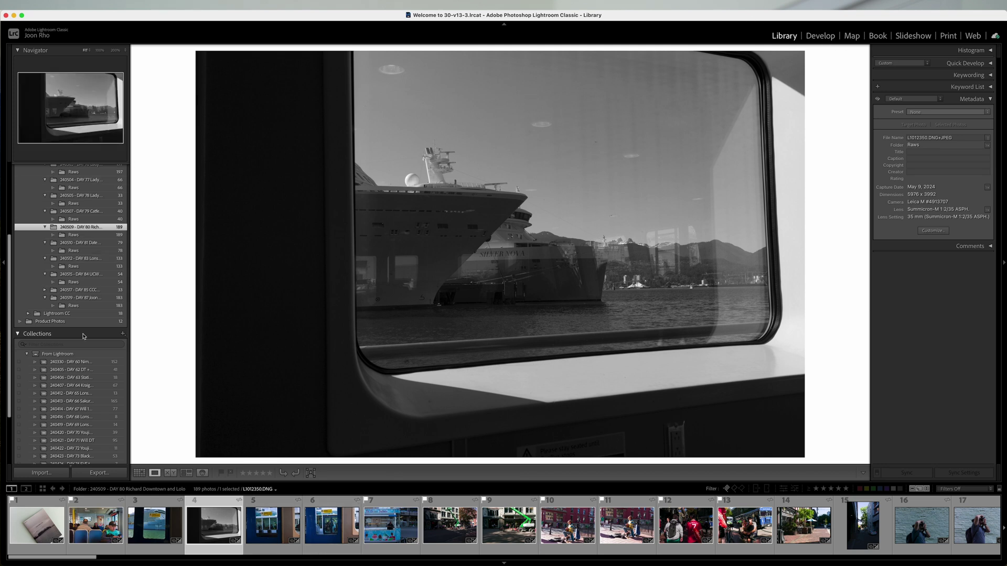
- Select the caution-door photo and check its black-and-white edit in Develop
scroll(65, 257, down, 1)
click(272, 524)
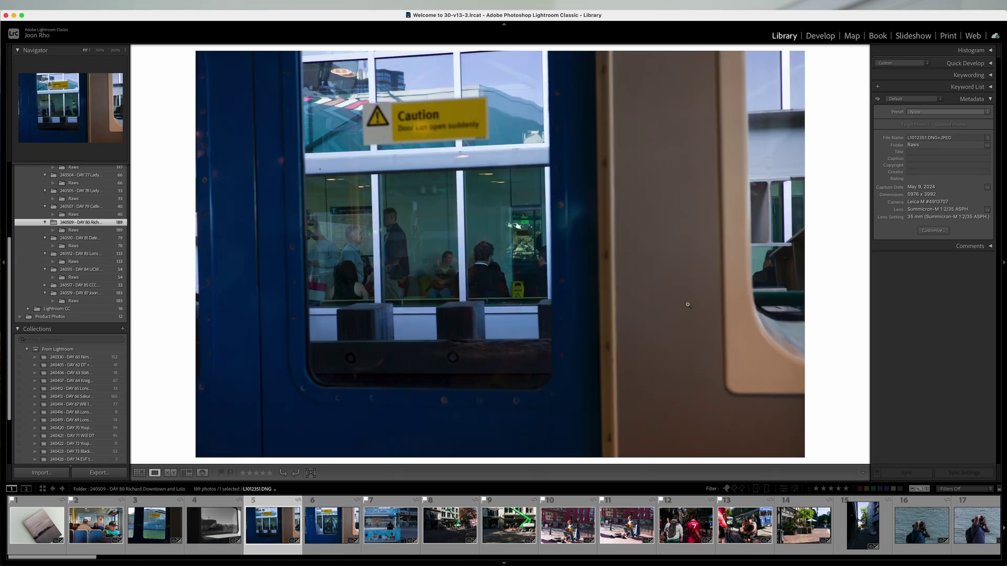
click(819, 37)
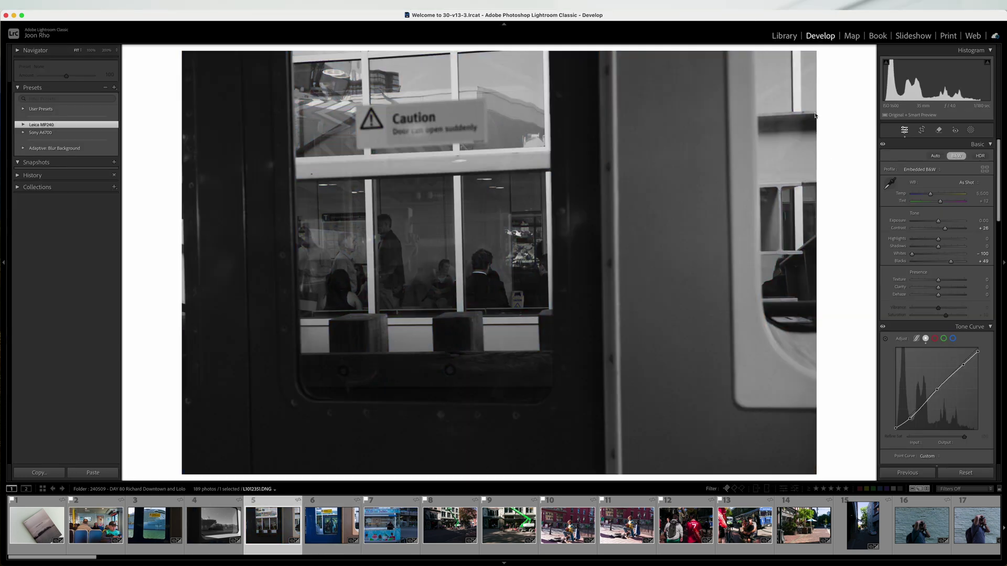
click(782, 36)
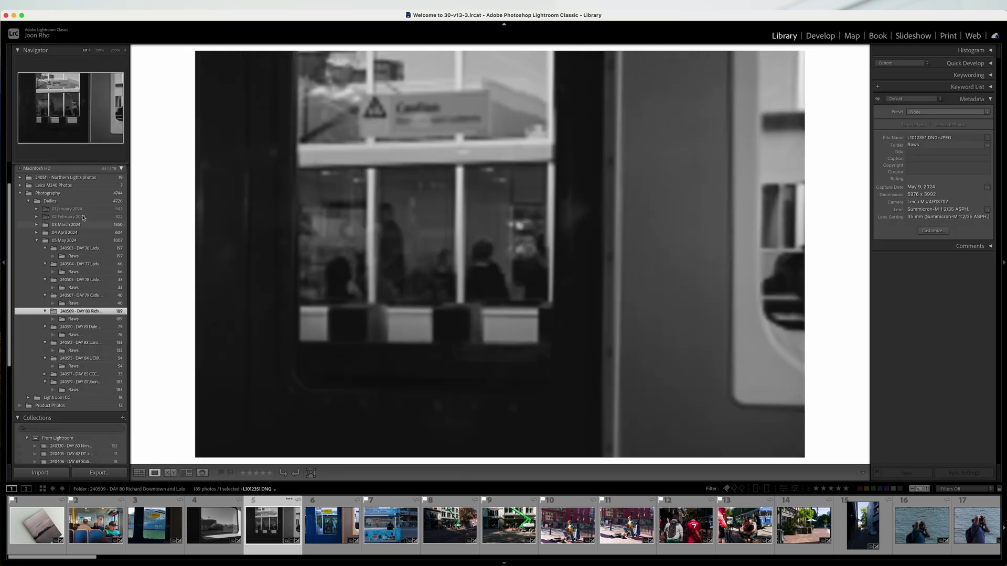
- Return to Library and select the 240509 - DAY 80 collection
scroll(76, 176, up, 2)
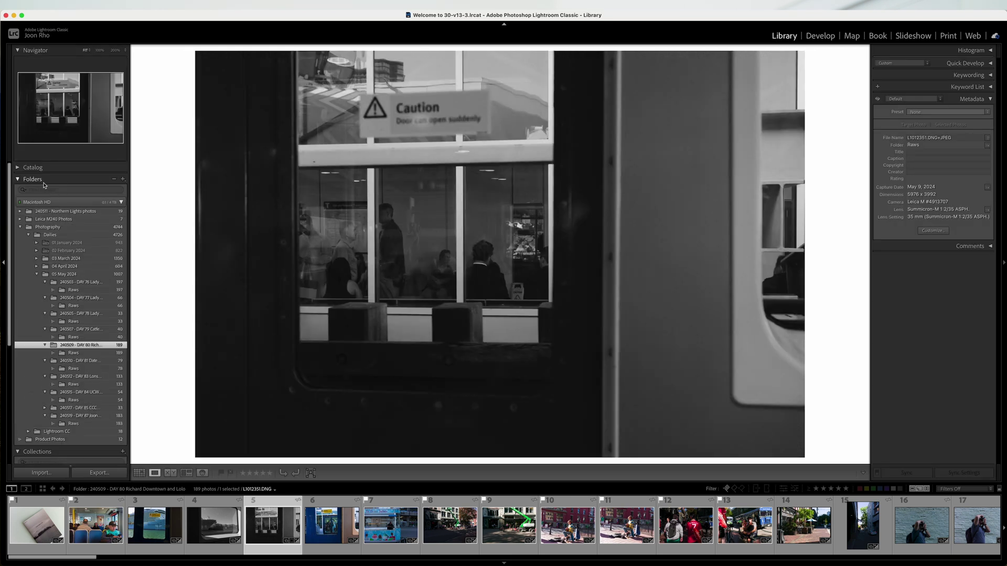
scroll(97, 372, down, 10)
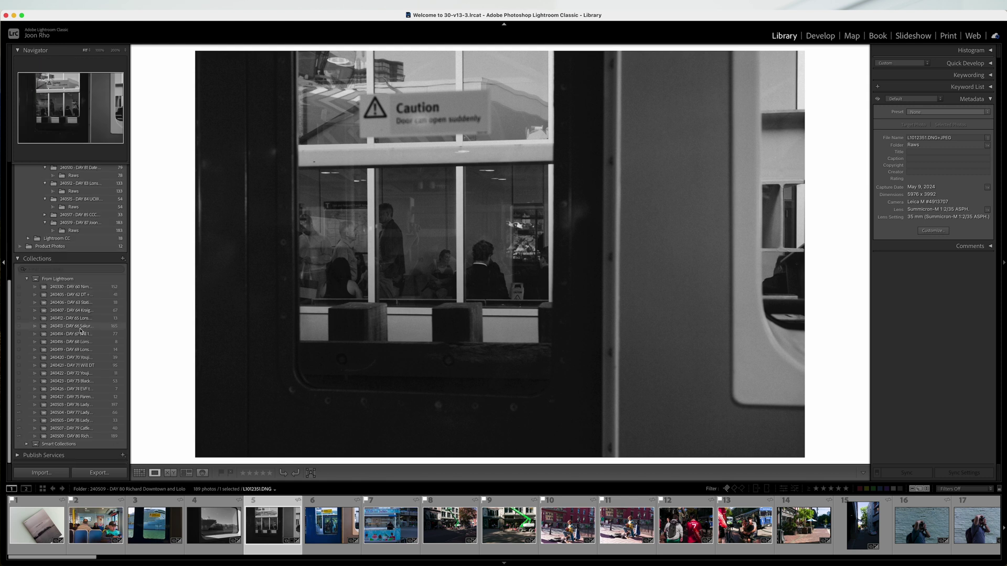
click(81, 436)
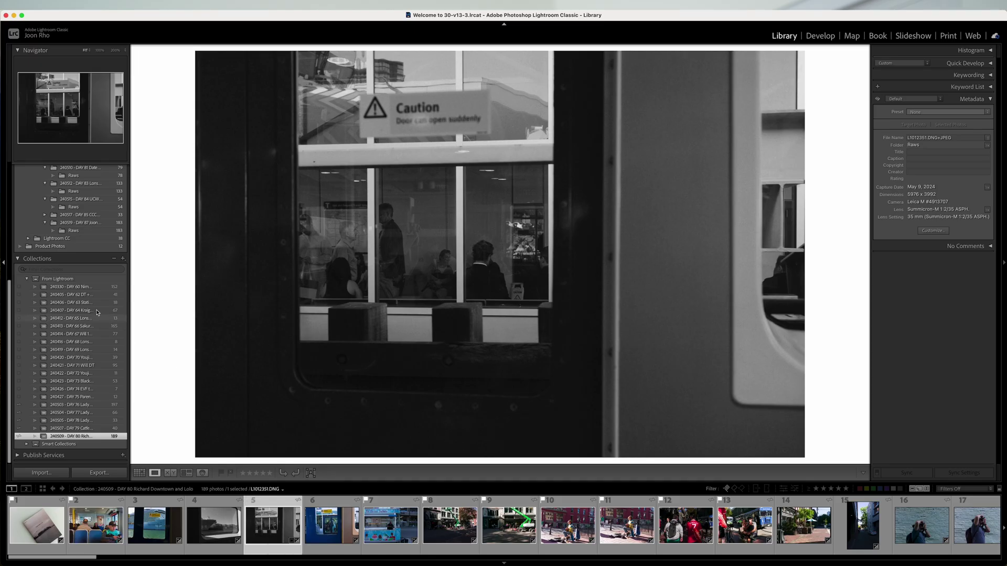
scroll(97, 313, up, 5)
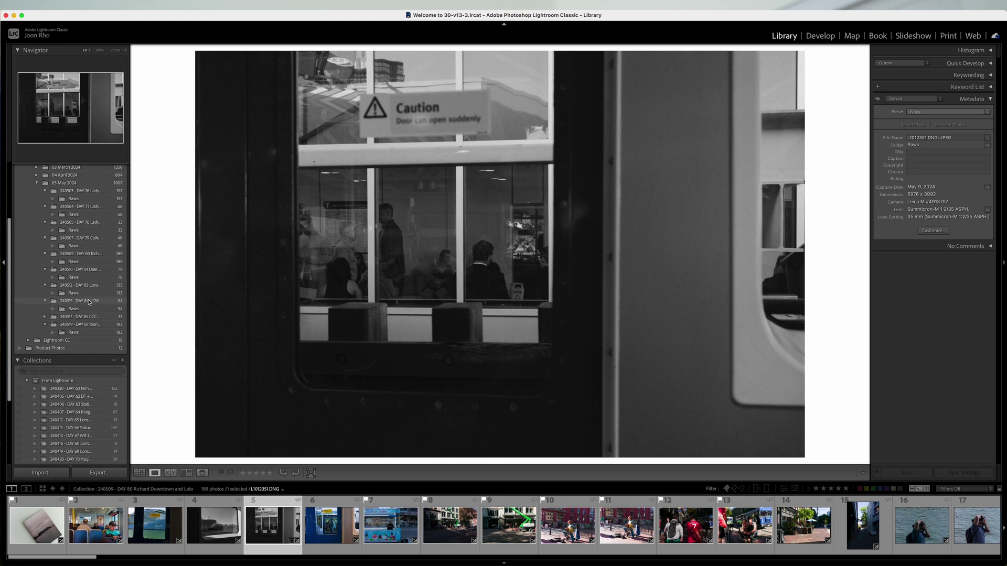
scroll(88, 295, down, 5)
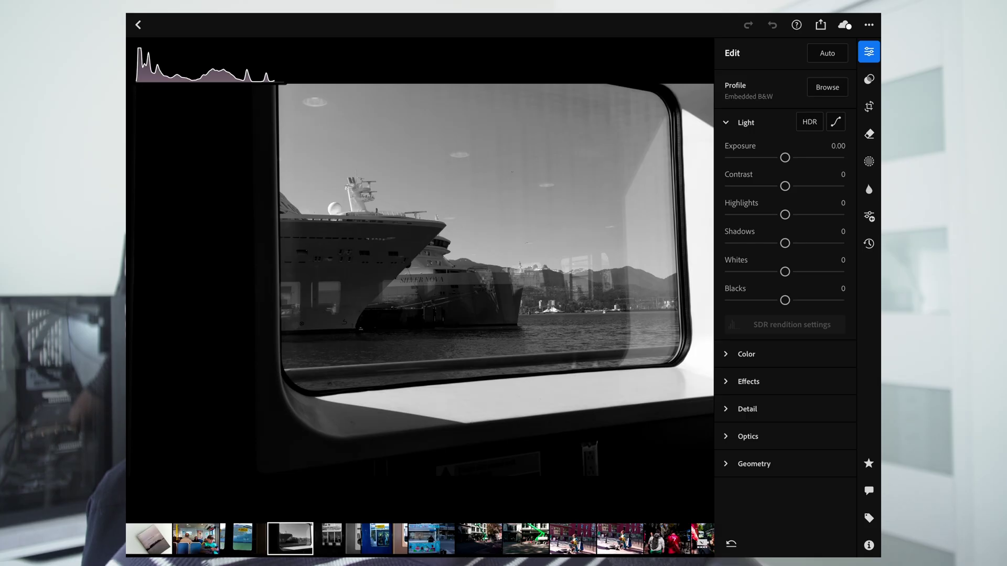
- On the iPad, bring up the caution-door photo and compare Contrast +26, Whites -100, Blacks +49
scroll(420, 281, right, 10)
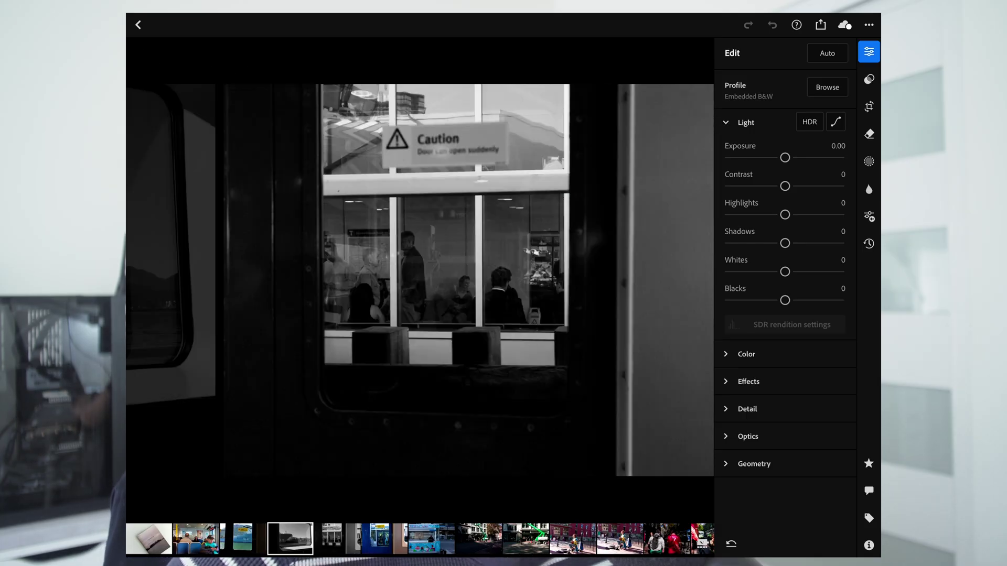
scroll(420, 280, left, 3)
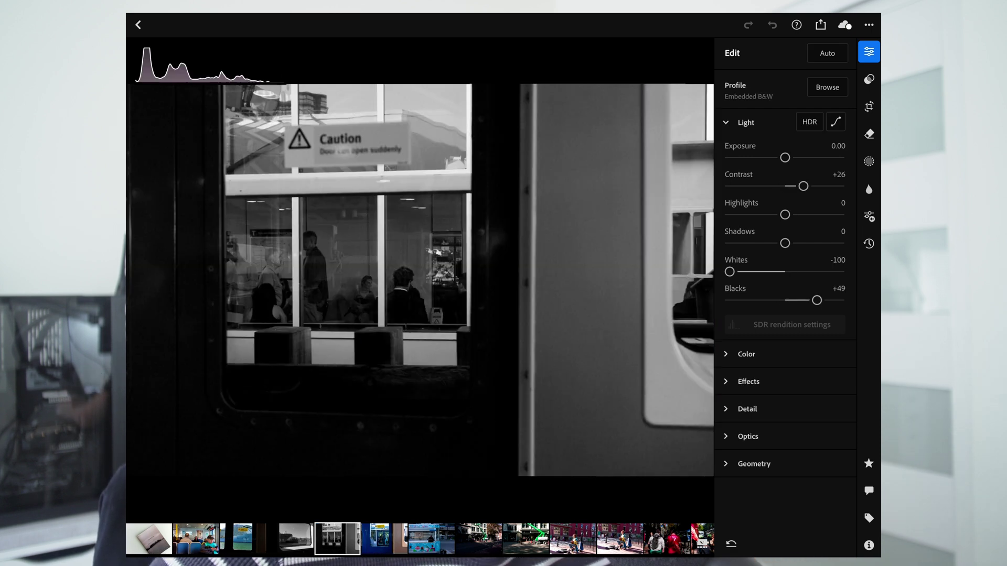
scroll(420, 280, right, 3)
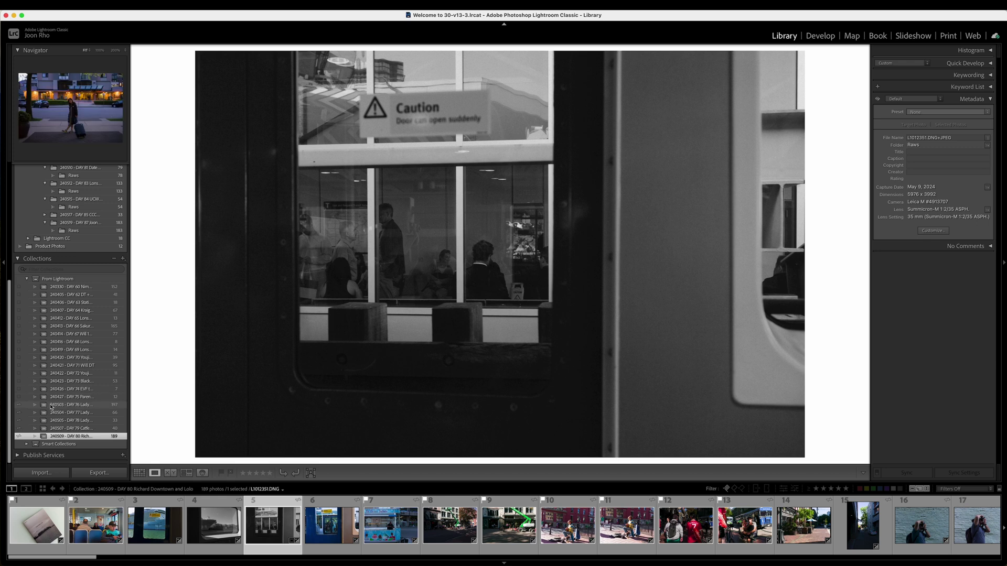
- Open the 240504 - DAY 77 Ladysmith Day 2 collection and stop its Sync with Lightroom
click(66, 413)
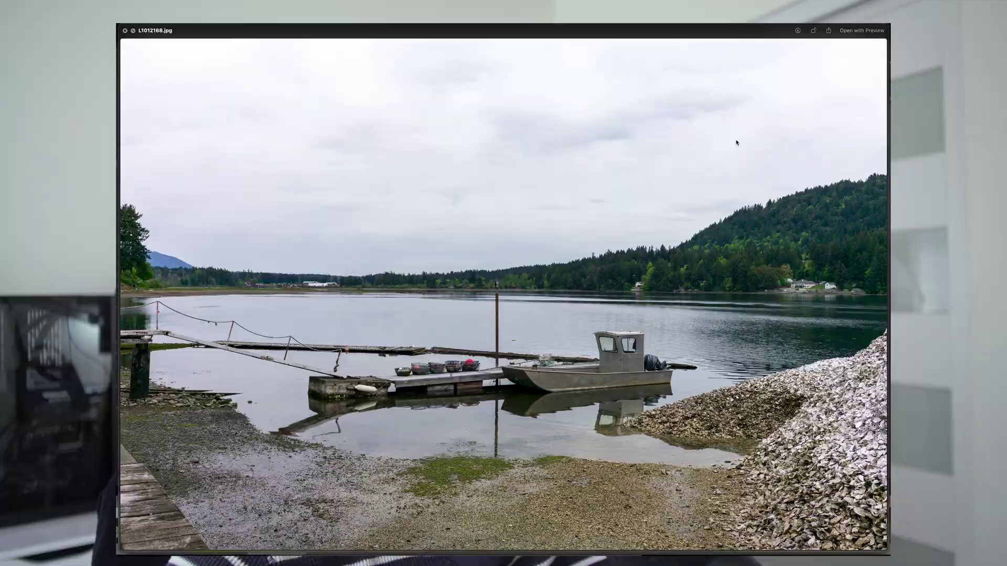
key(Right)
key(Right)
key(Right)
key(Right)
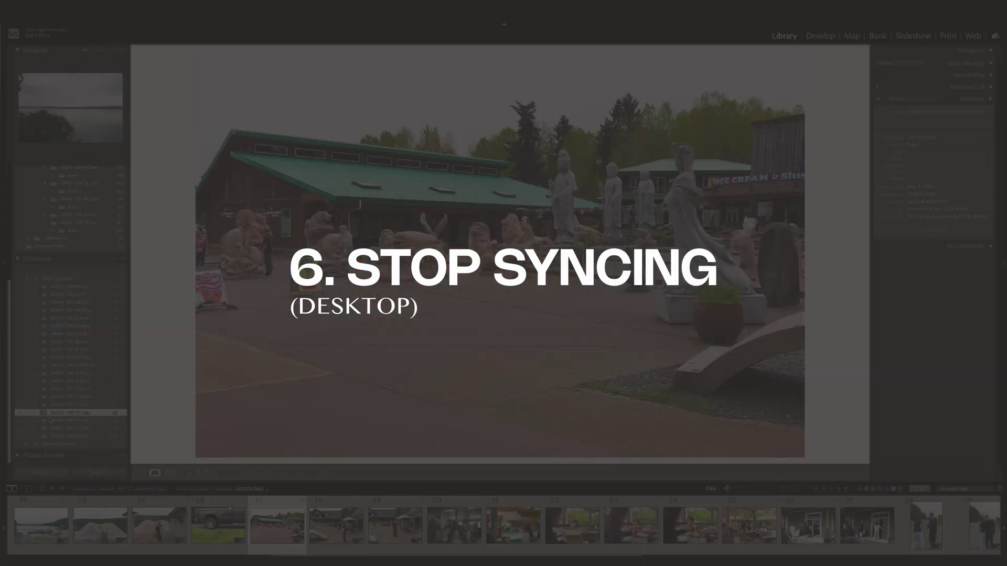
right_click(55, 413)
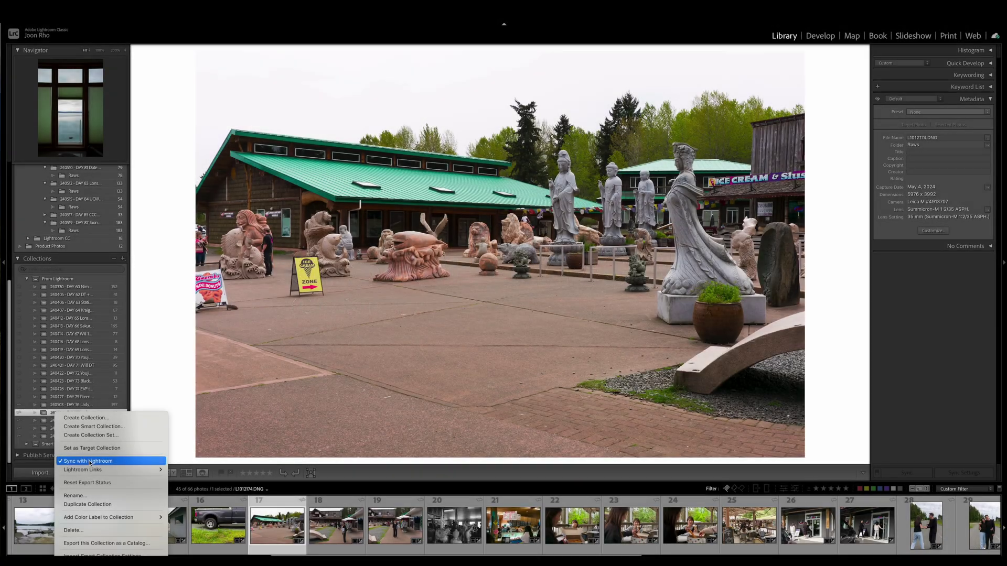
click(115, 462)
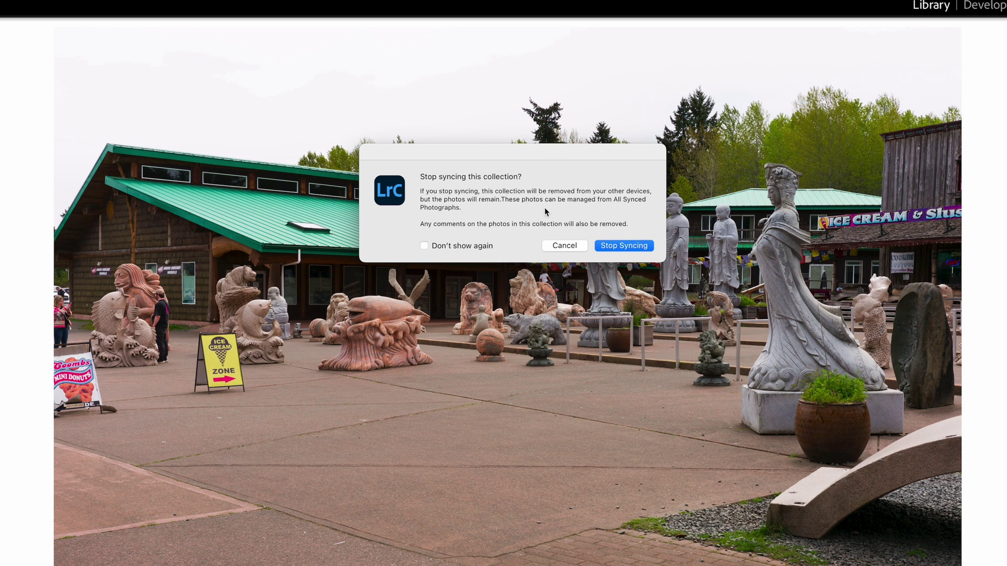
click(615, 251)
- Uncheck Sync with Lightroom for the DAY 77 collection again and confirm Stop Syncing
right_click(64, 413)
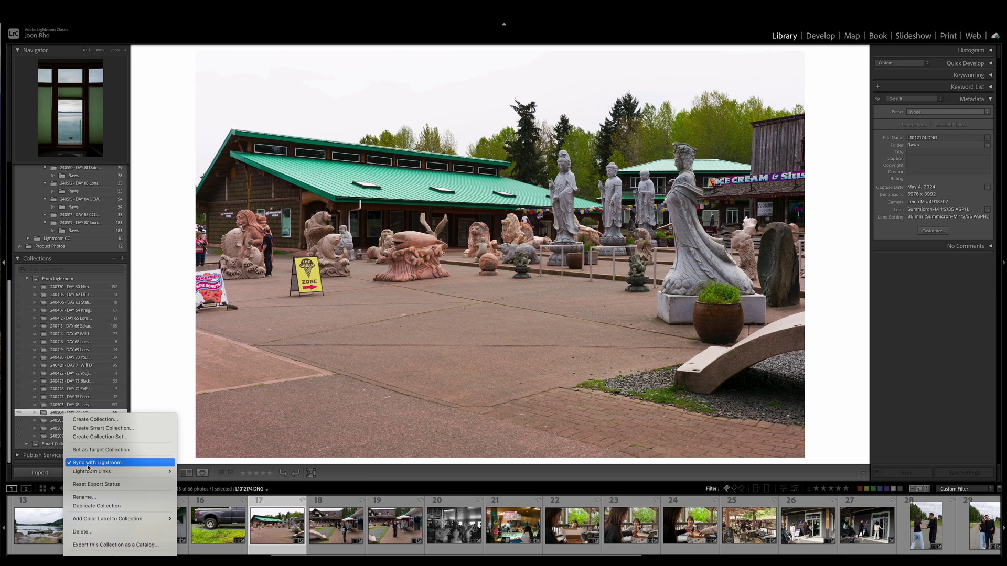
click(87, 464)
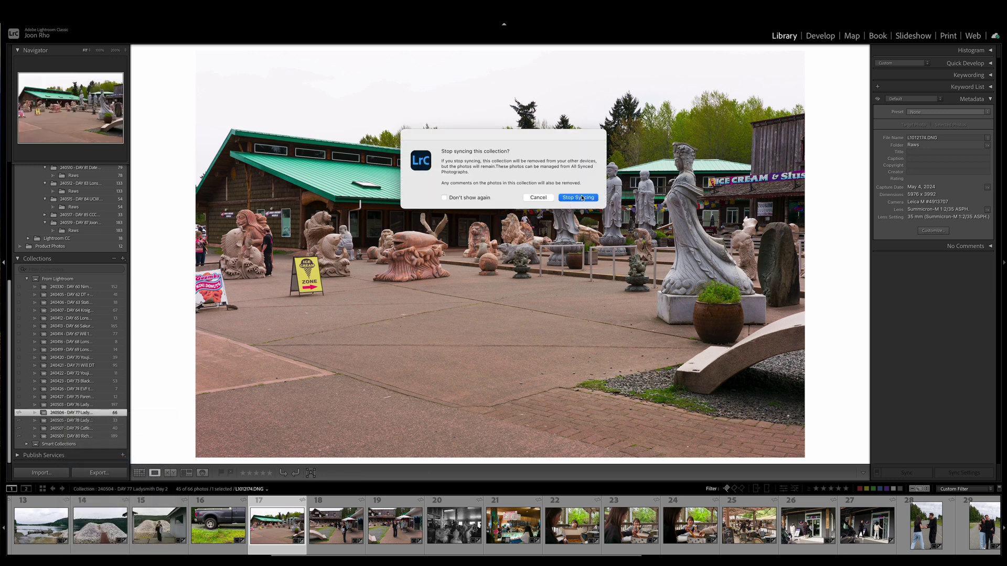
click(579, 198)
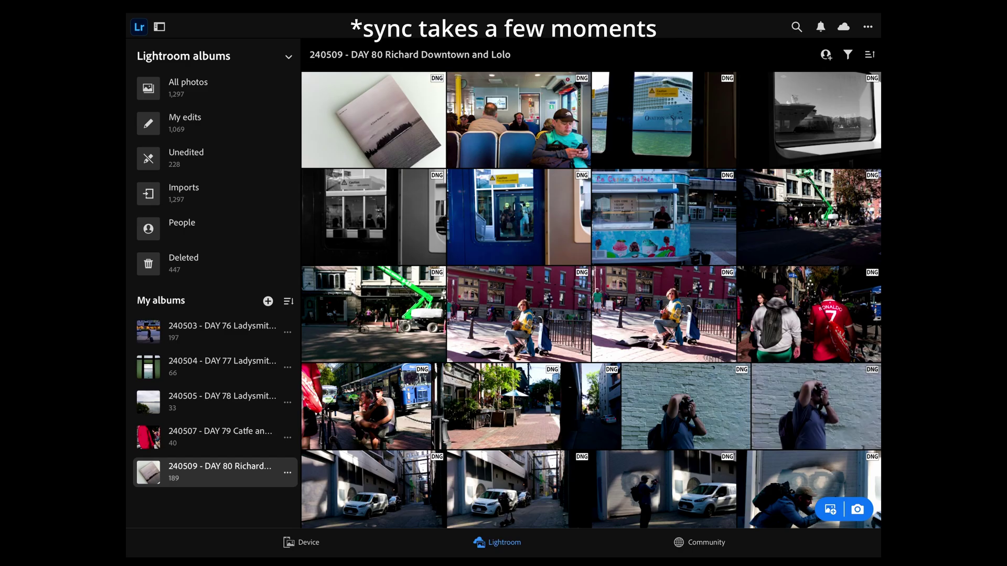